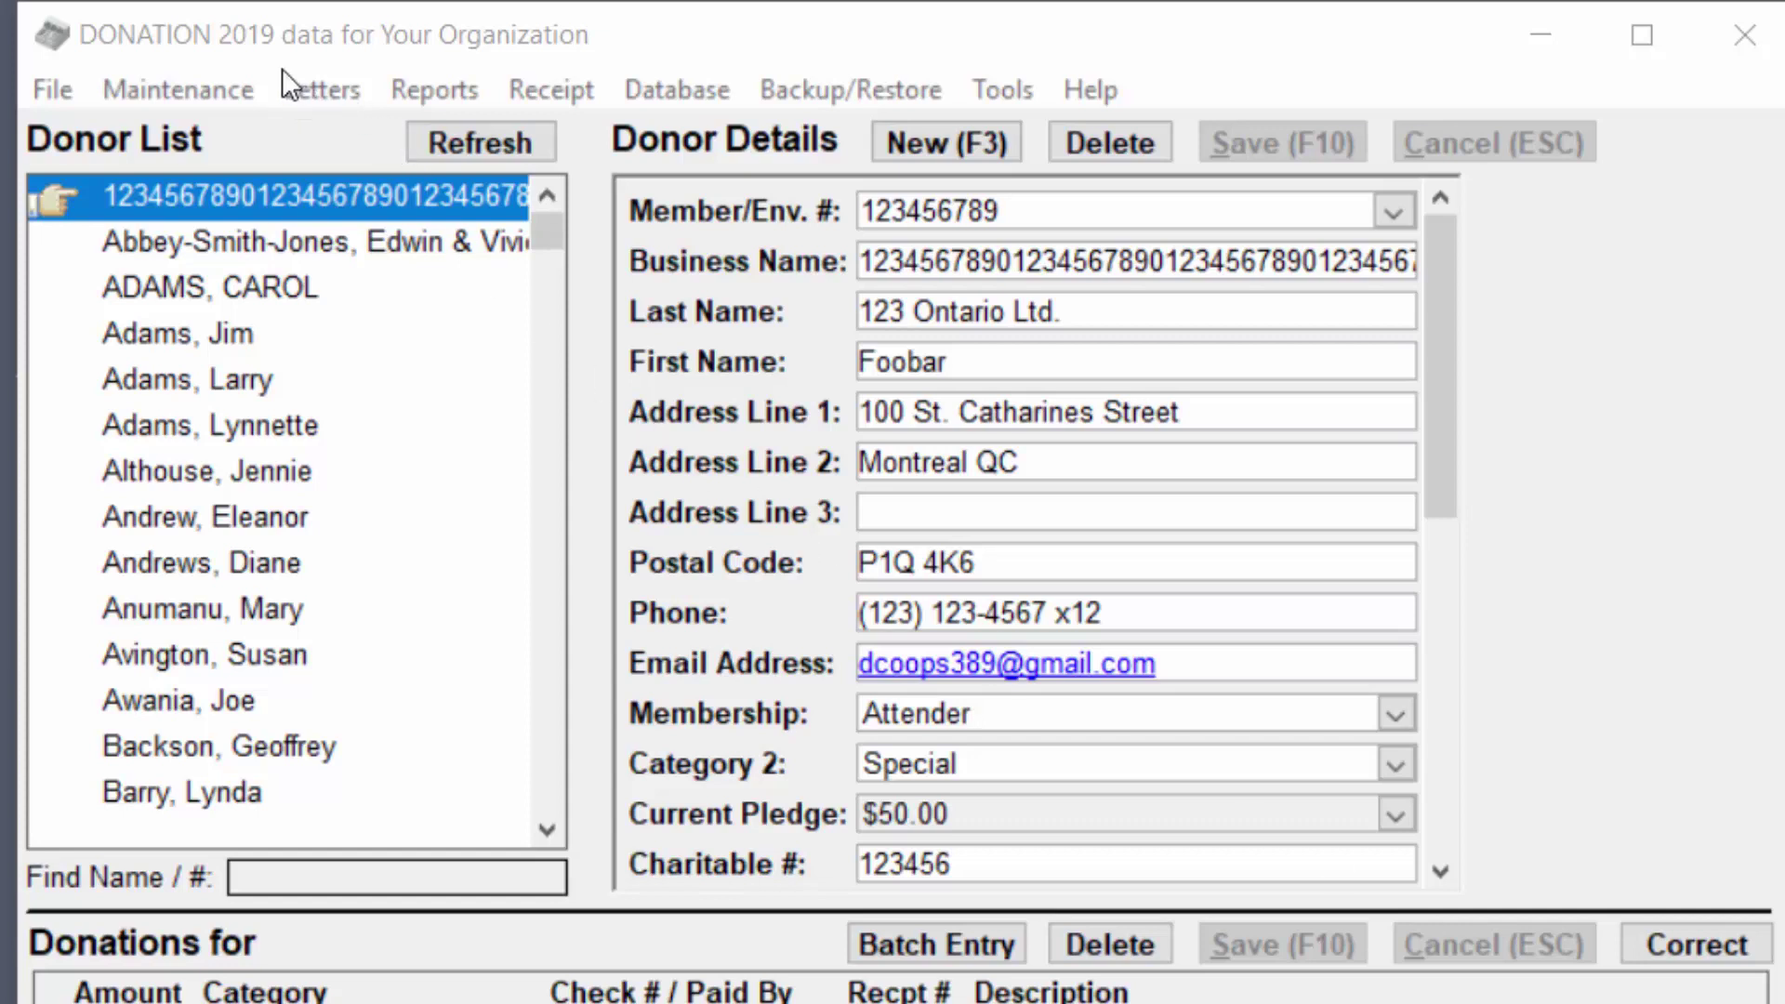
Review the receipt options in the program's setup, then close them
left_click(228, 85)
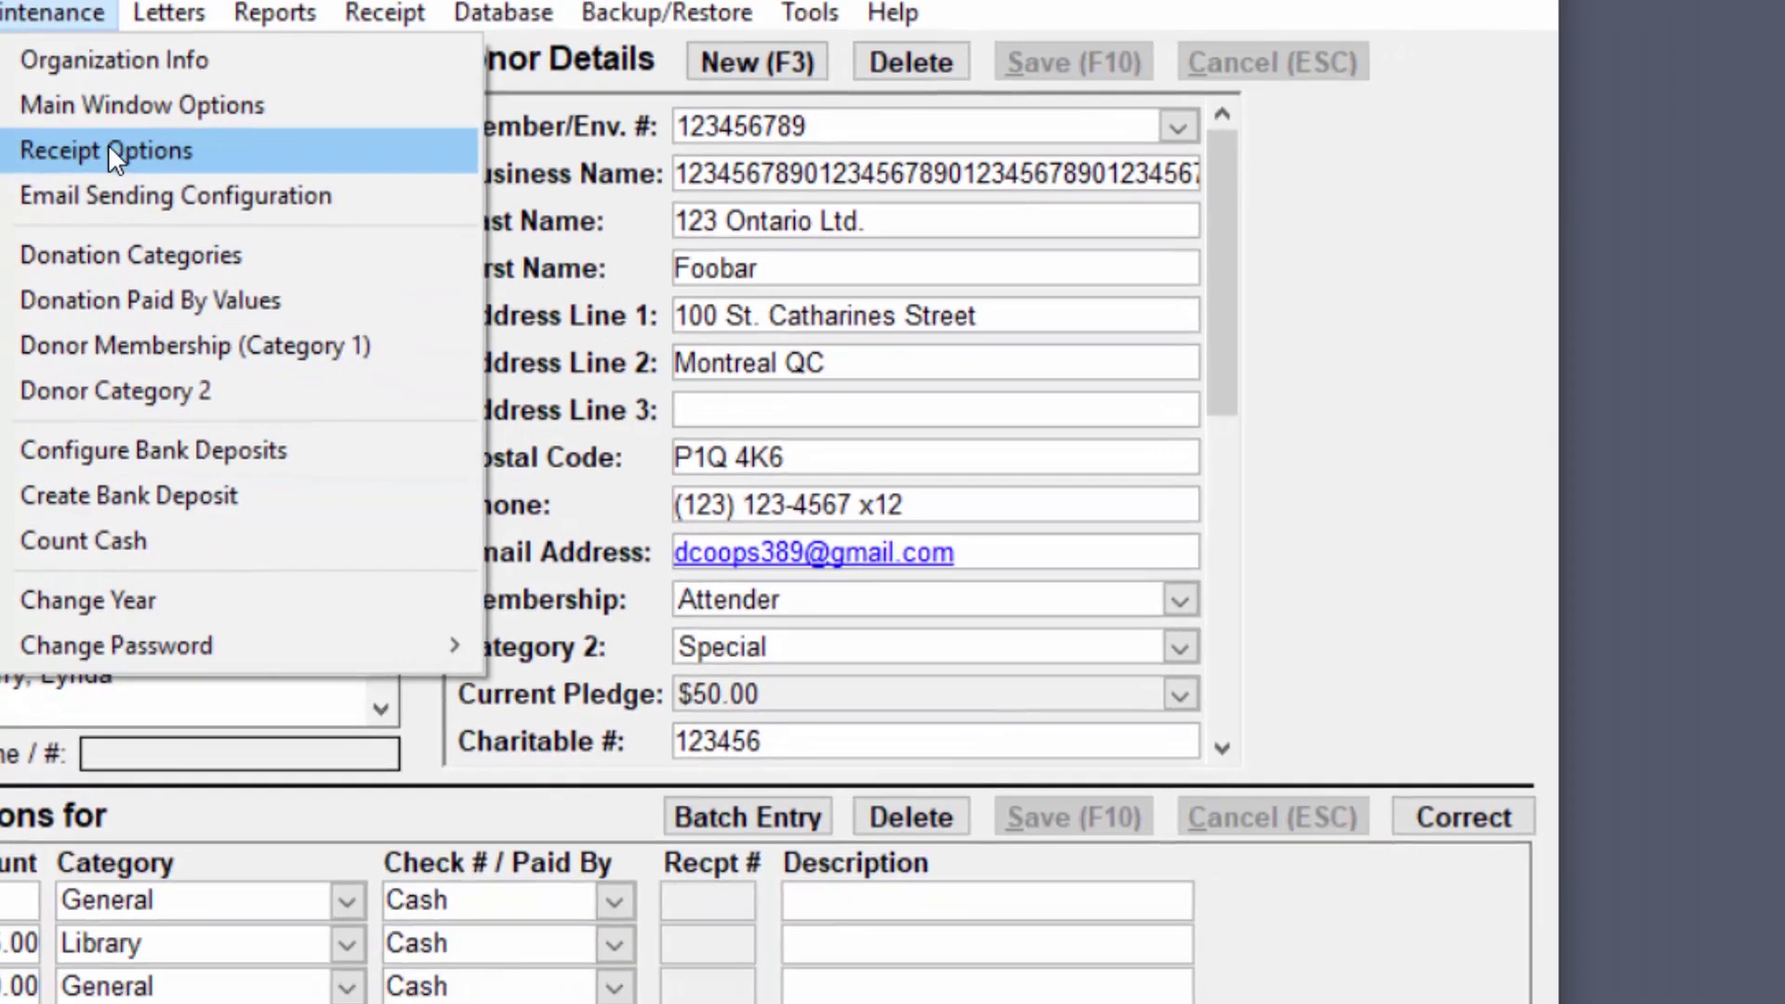
left_click(256, 236)
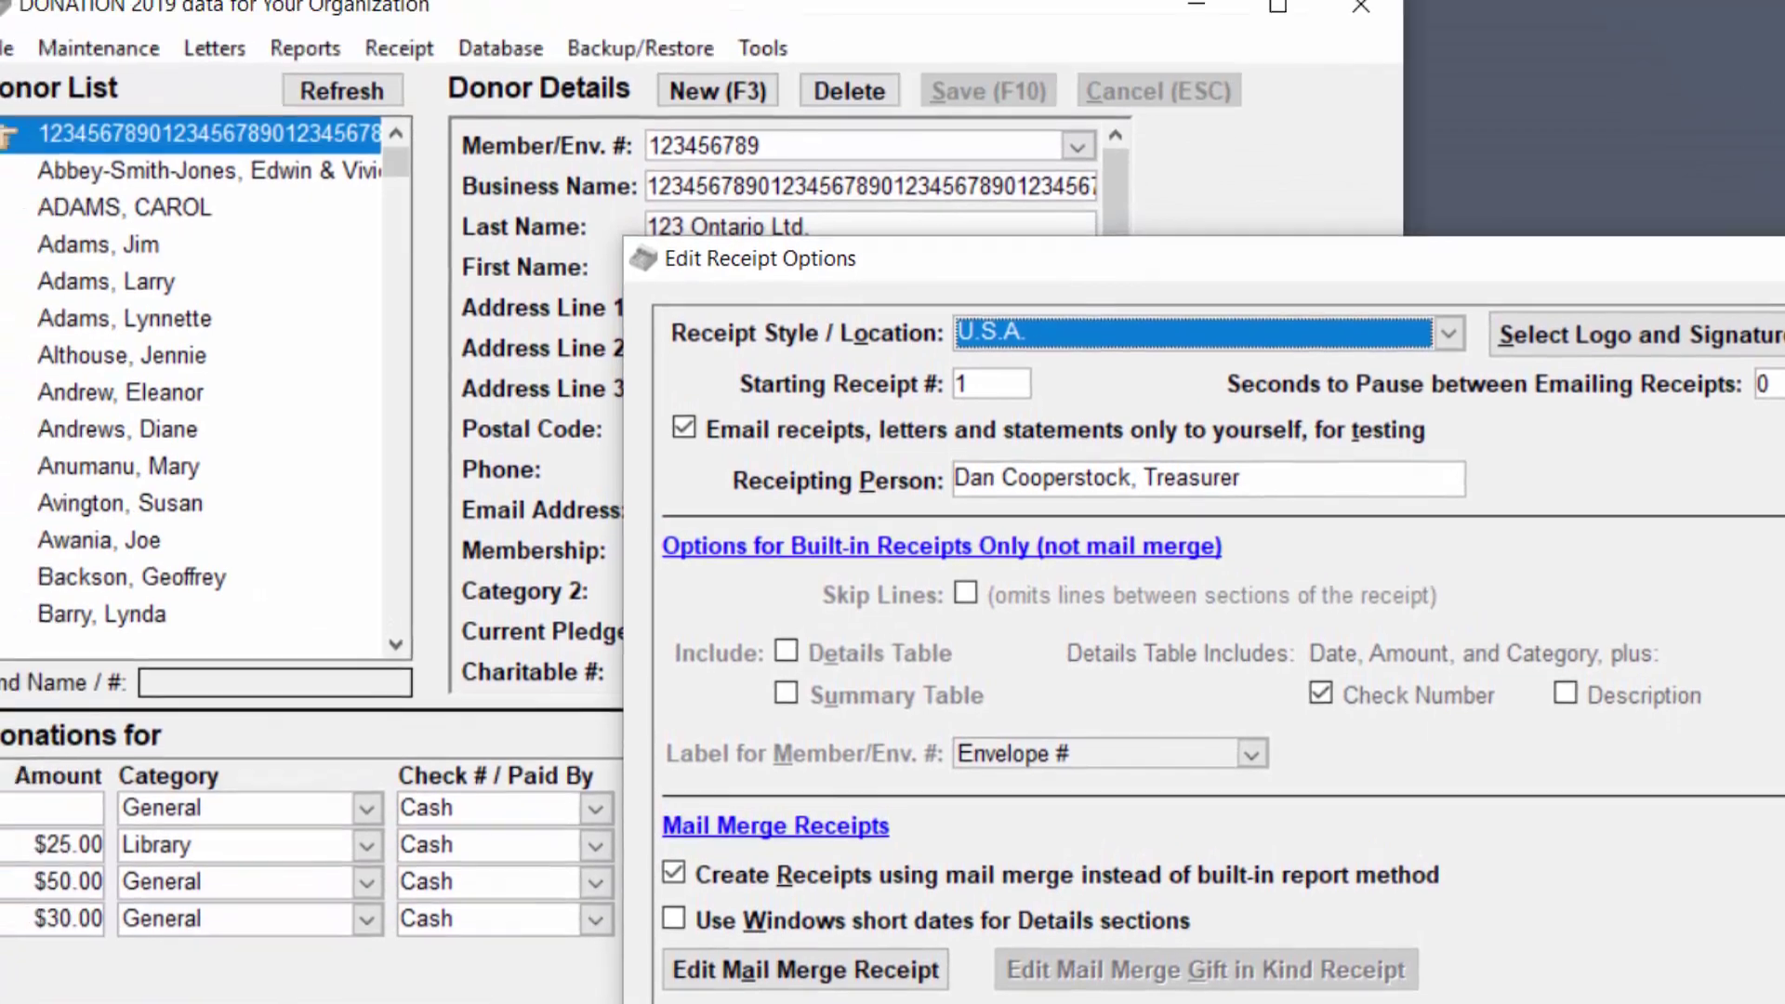
left_click(1557, 42)
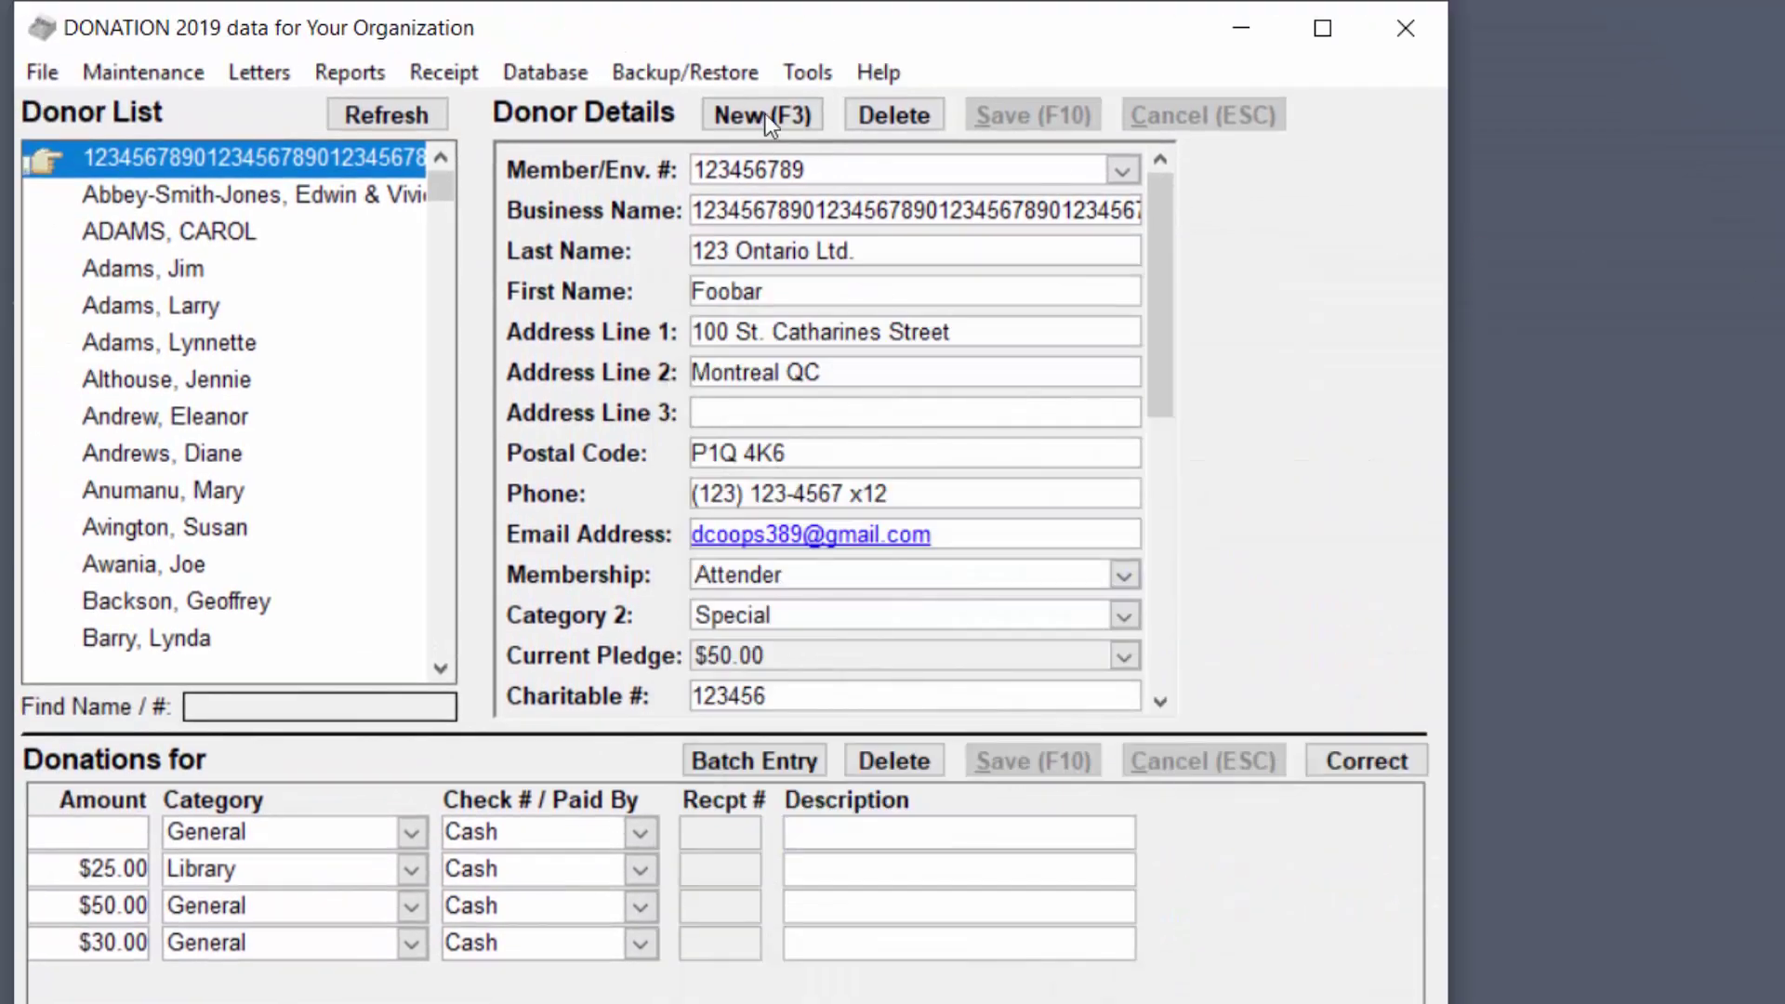
Open the donors_merge letter for editing via One Letter with Donor Information only
left_click(241, 75)
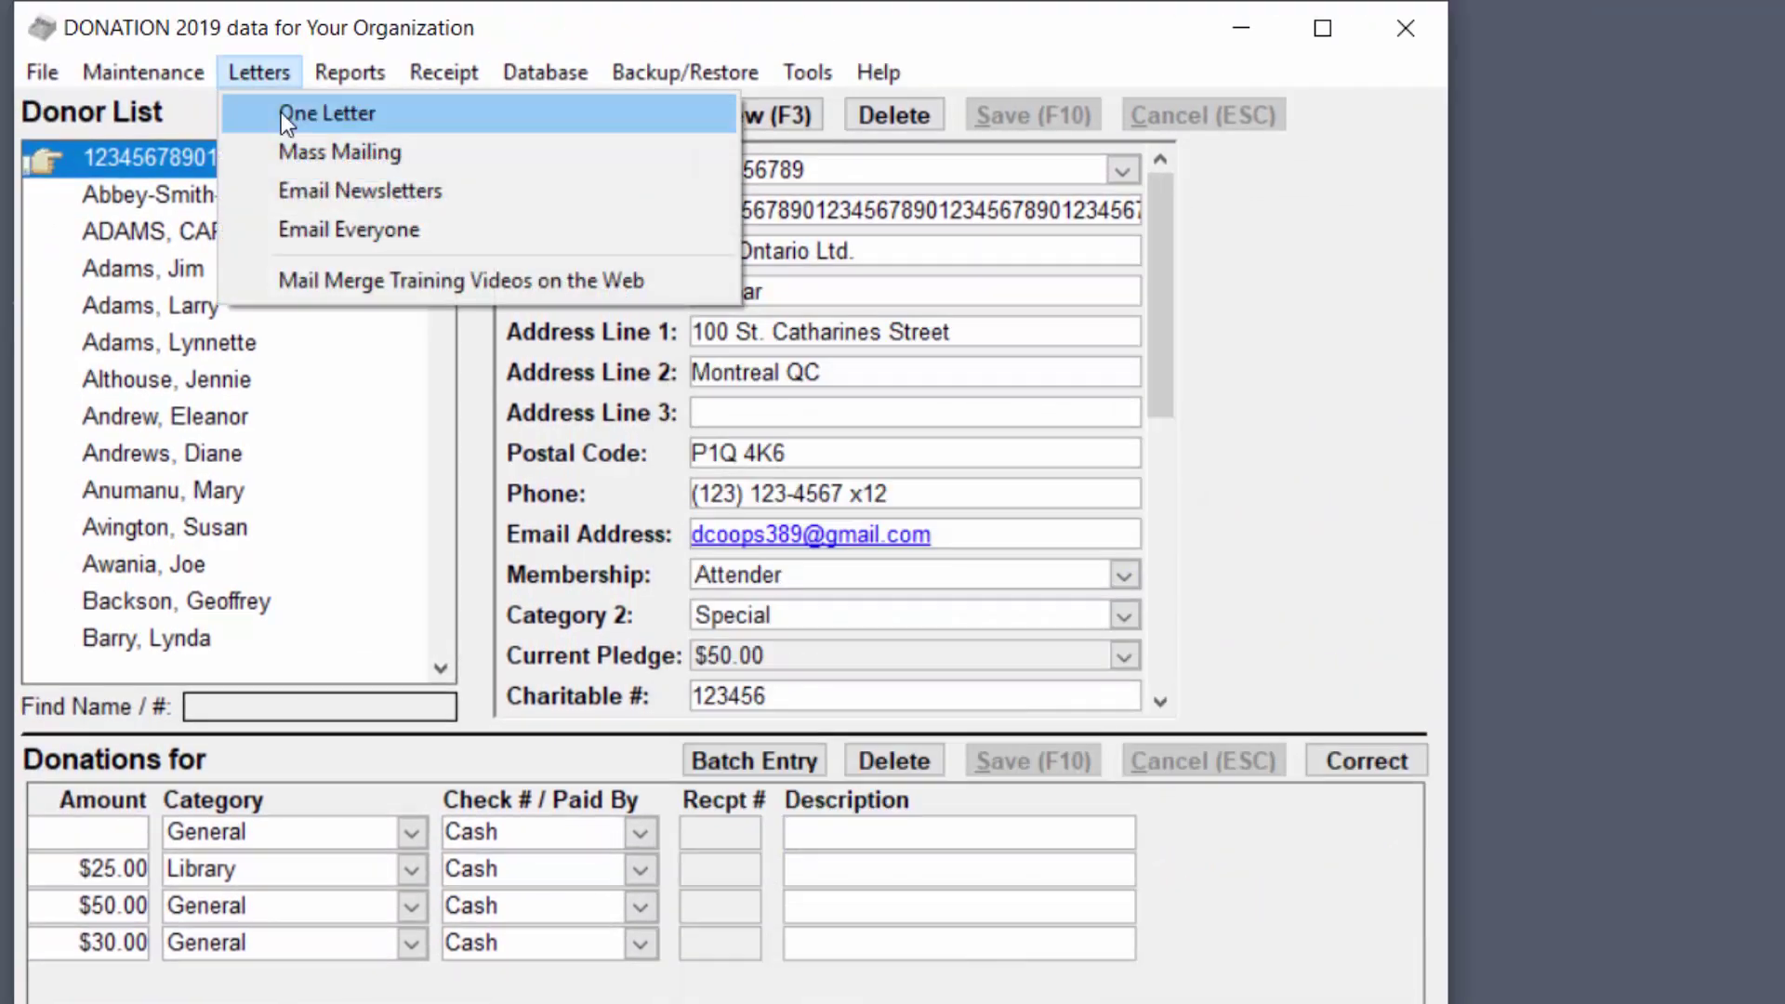
left_click(281, 113)
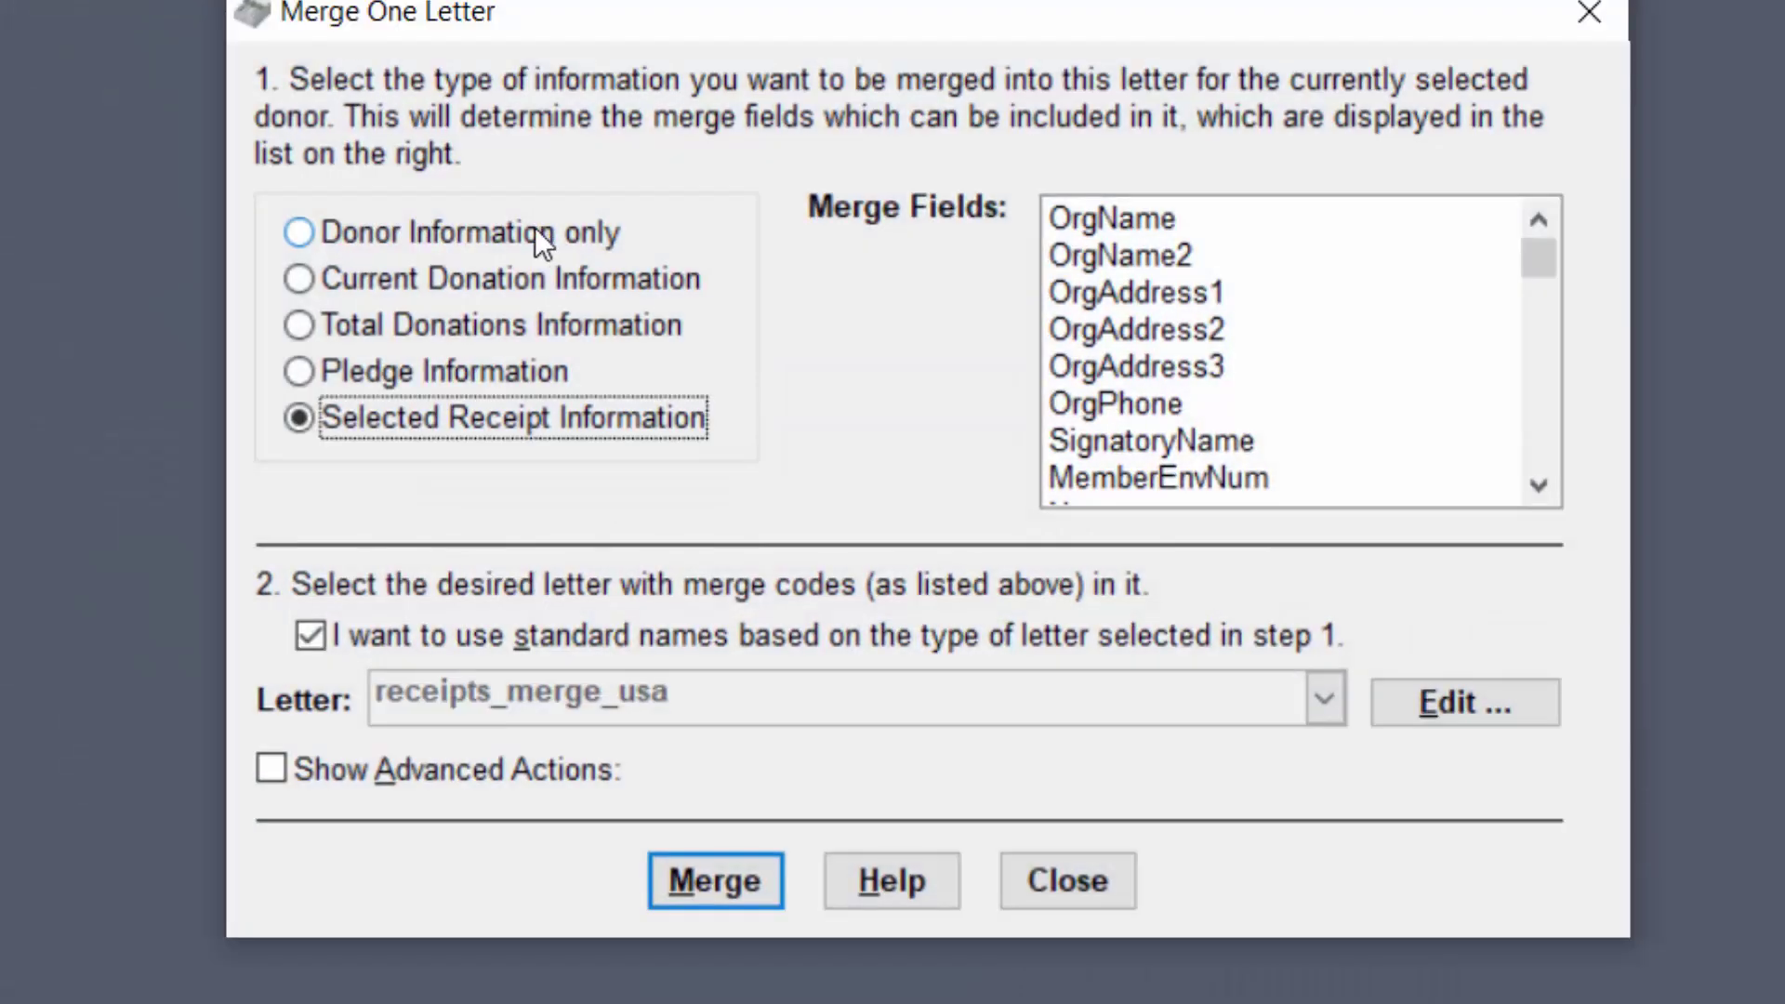
left_click(532, 230)
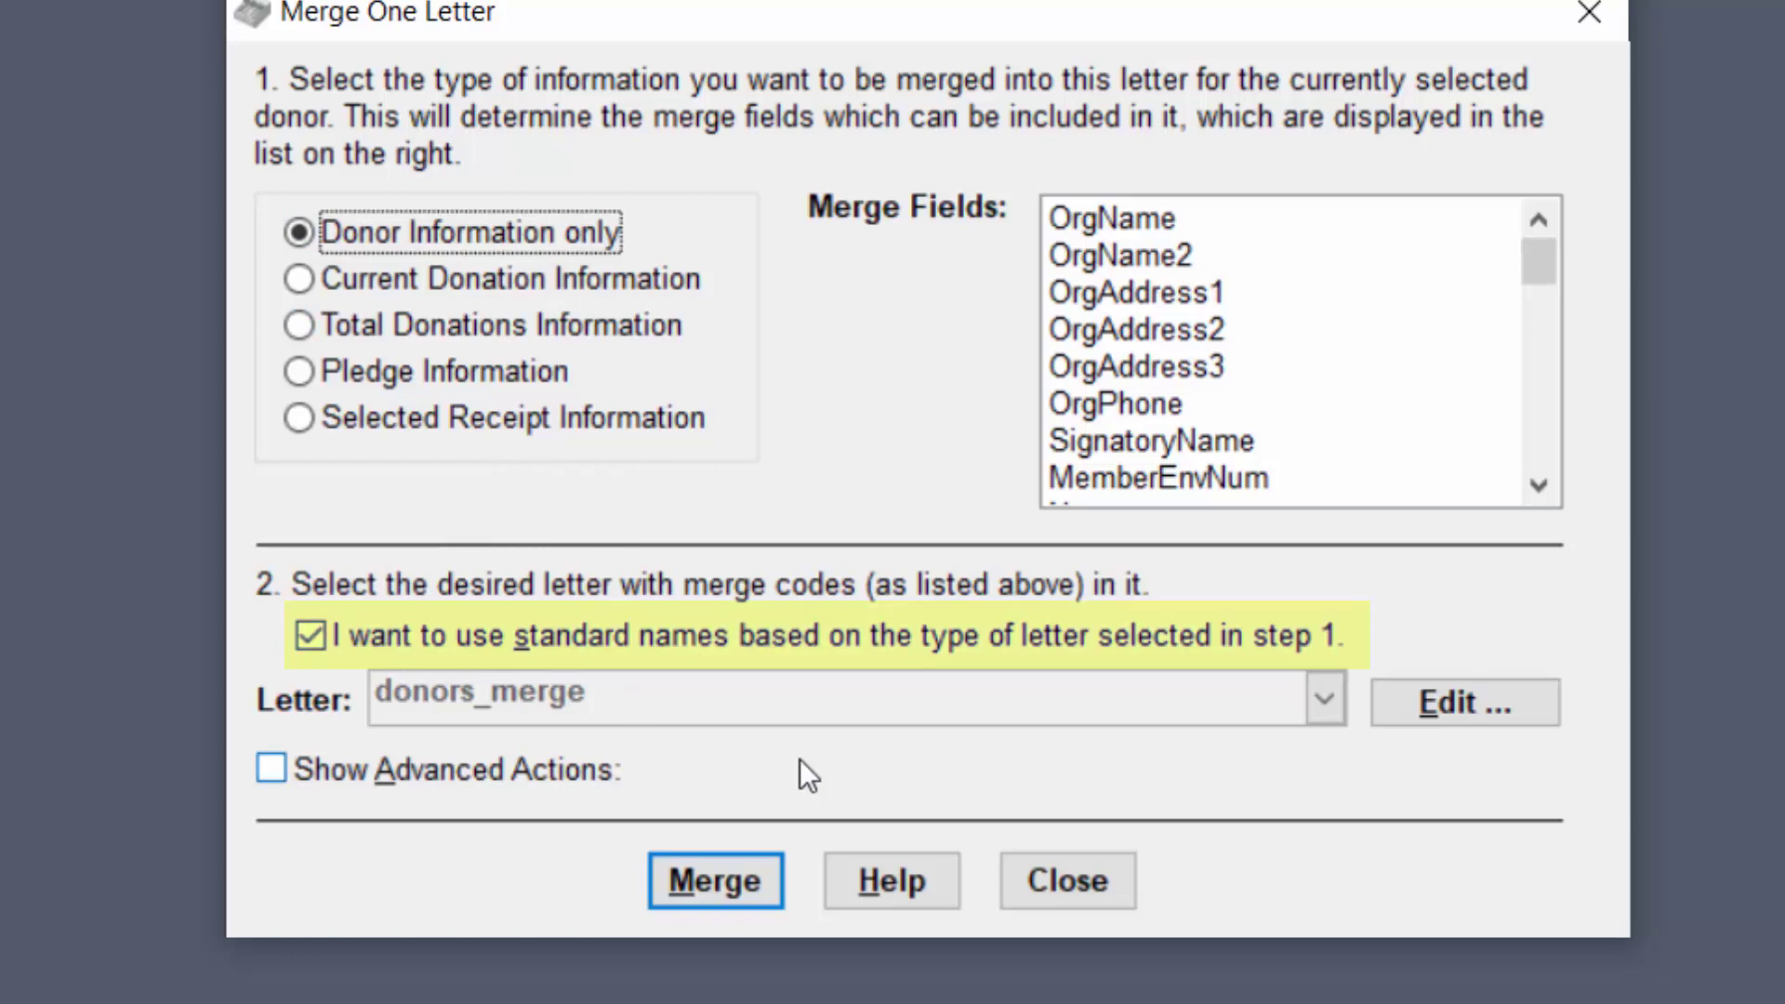
left_click(1488, 705)
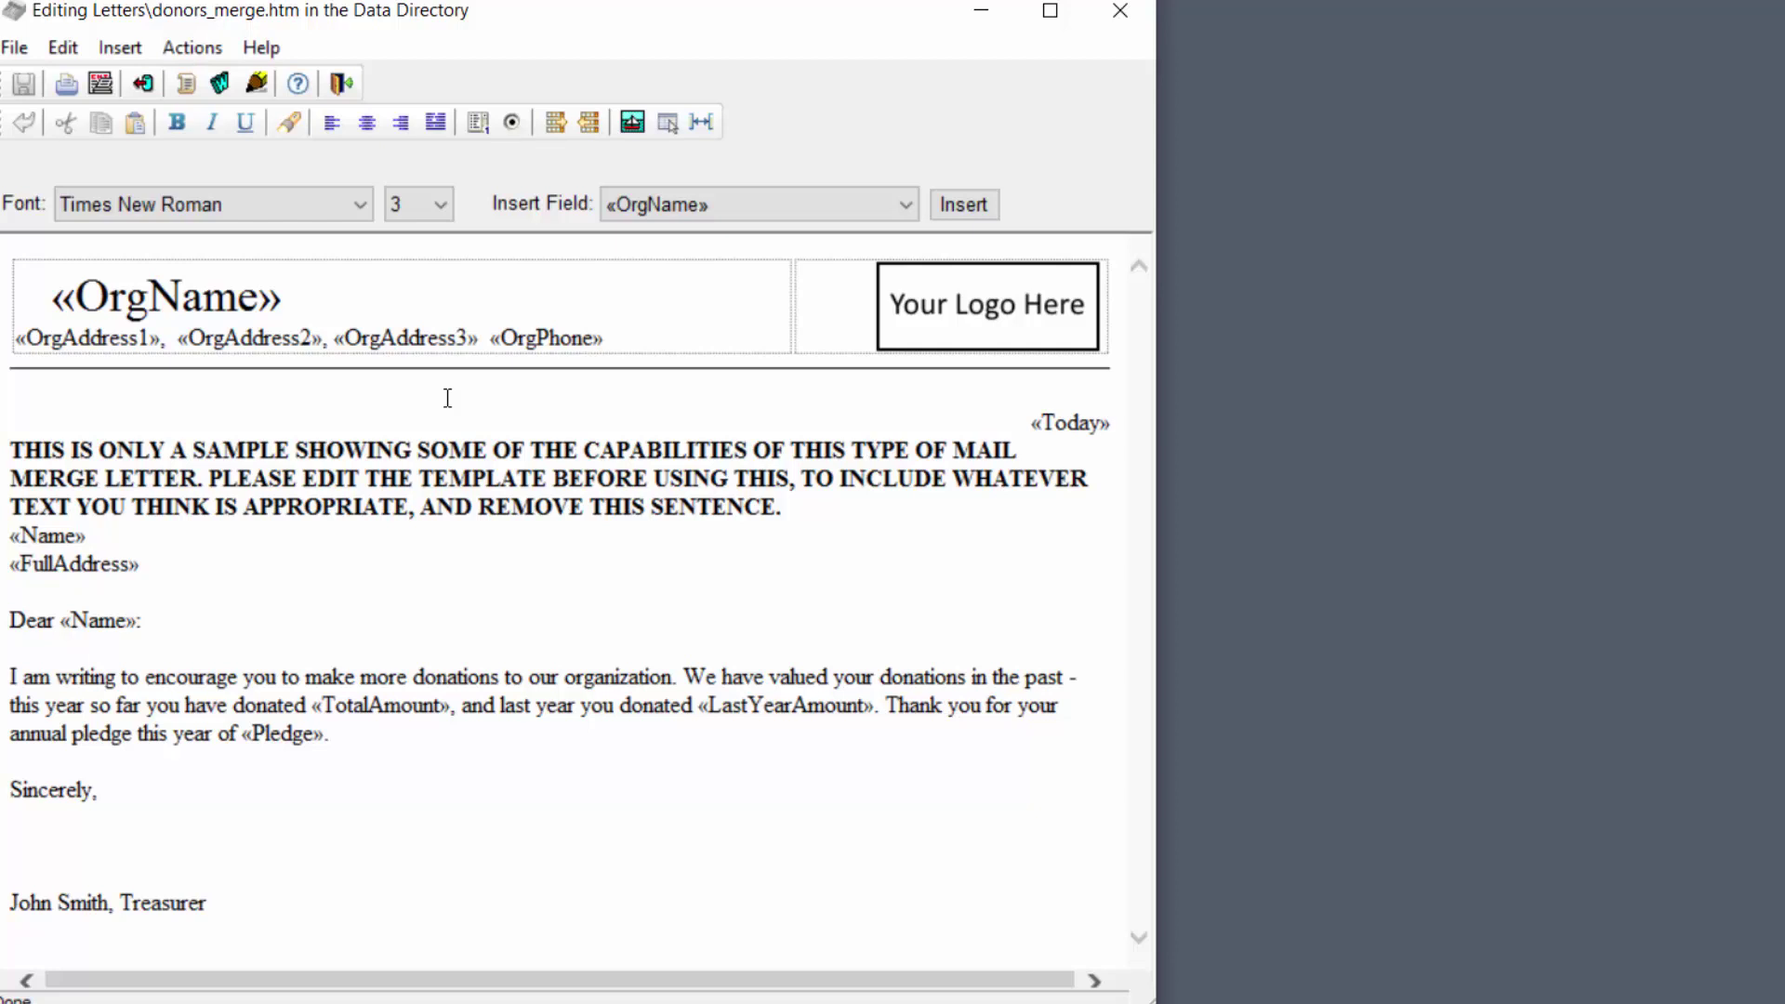
Select the entire donors_merge letter and copy it to the clipboard
left_click(397, 446)
key("ctrl+a")
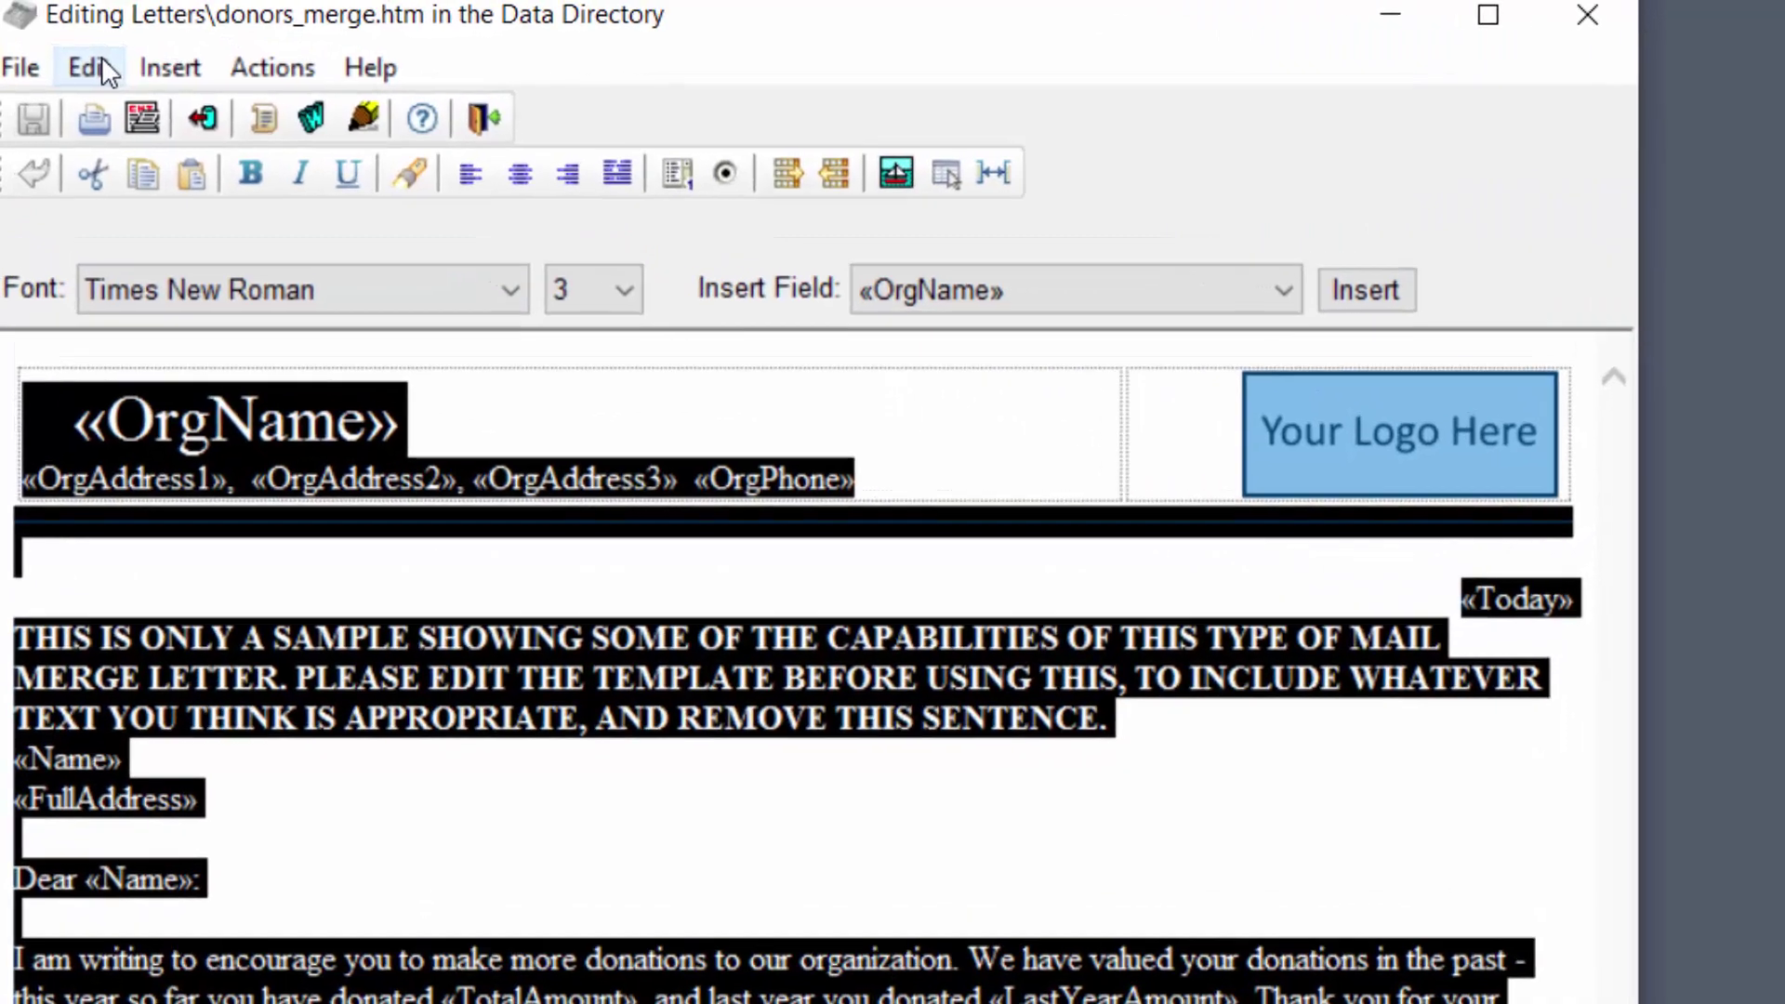
left_click(62, 47)
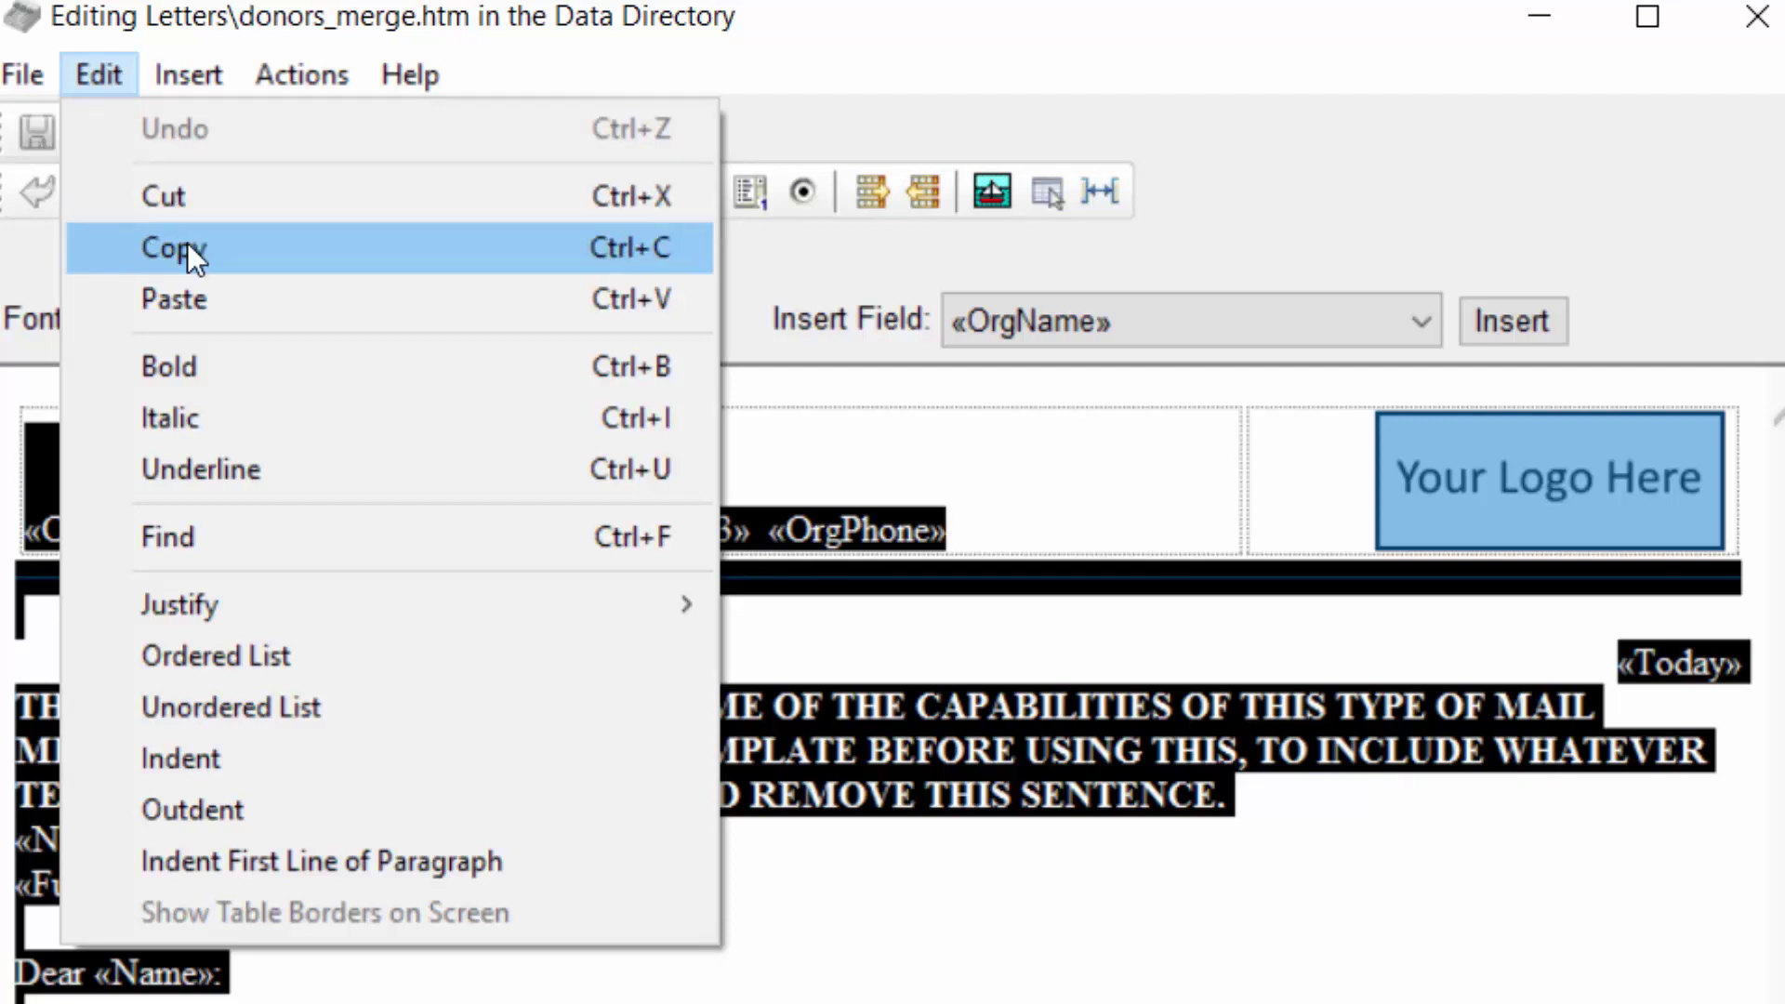
left_click(1365, 183)
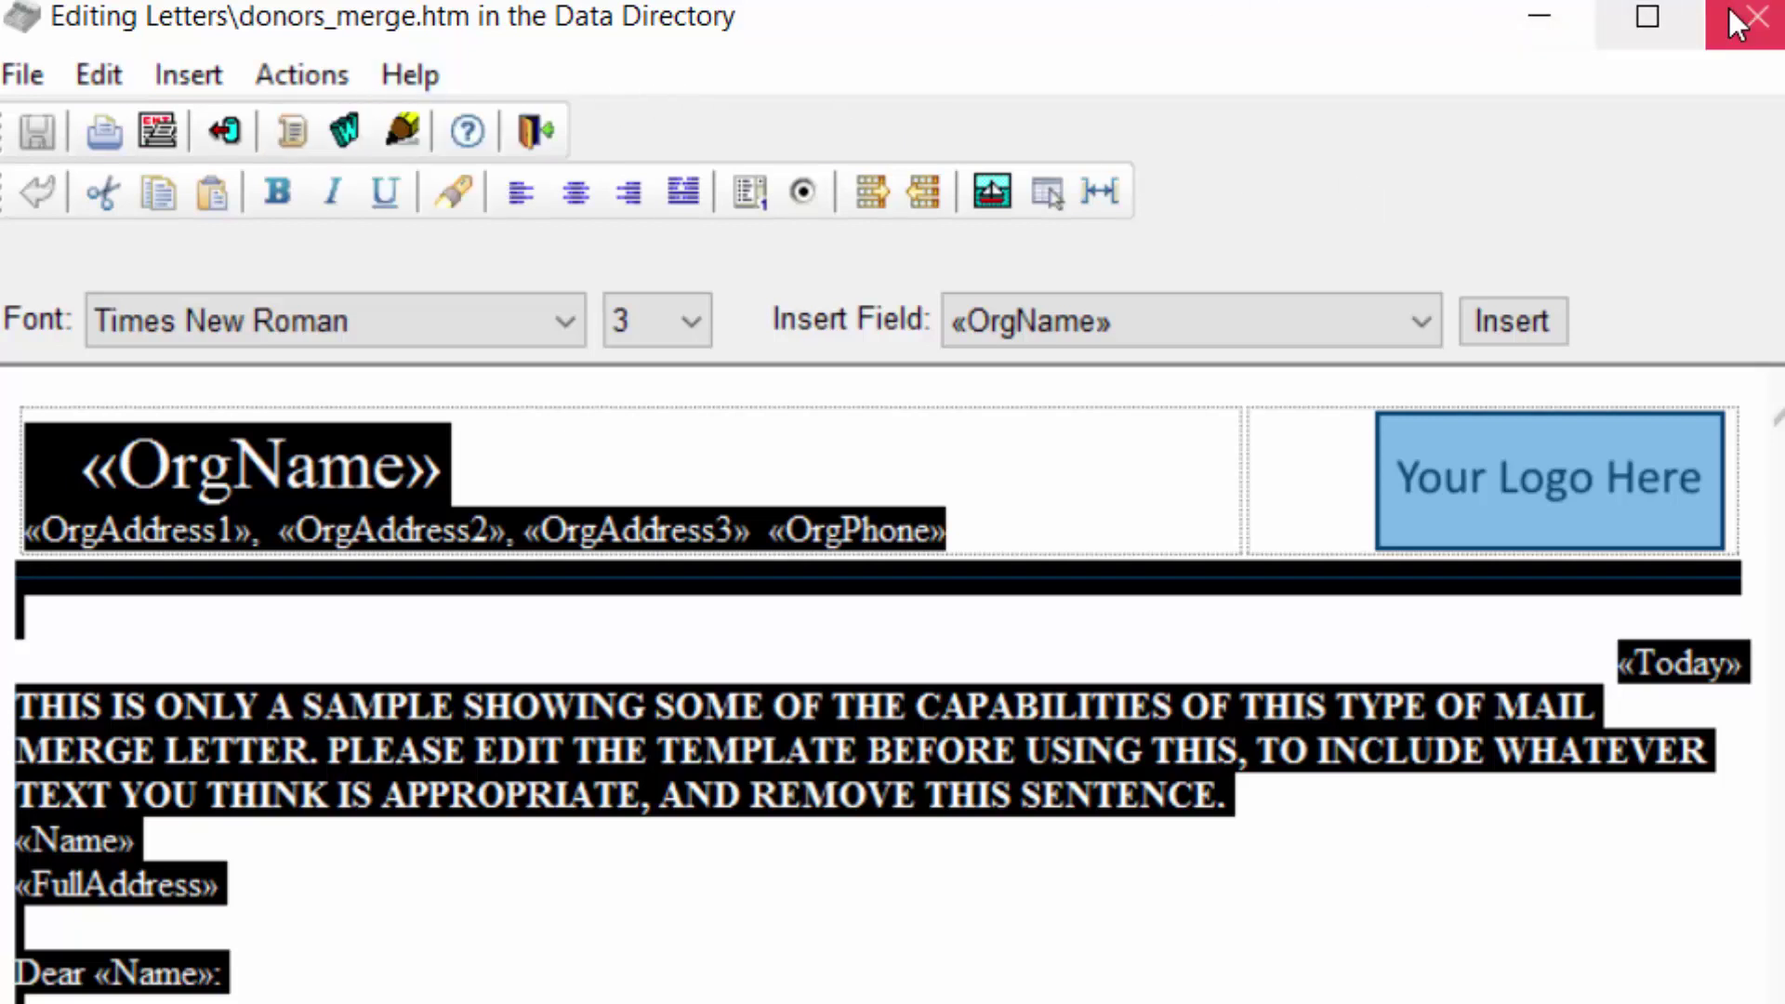
Close the donor letter and open receipts_merge_usa for editing using Selected Receipt Information
left_click(1647, 17)
key("alt+F4")
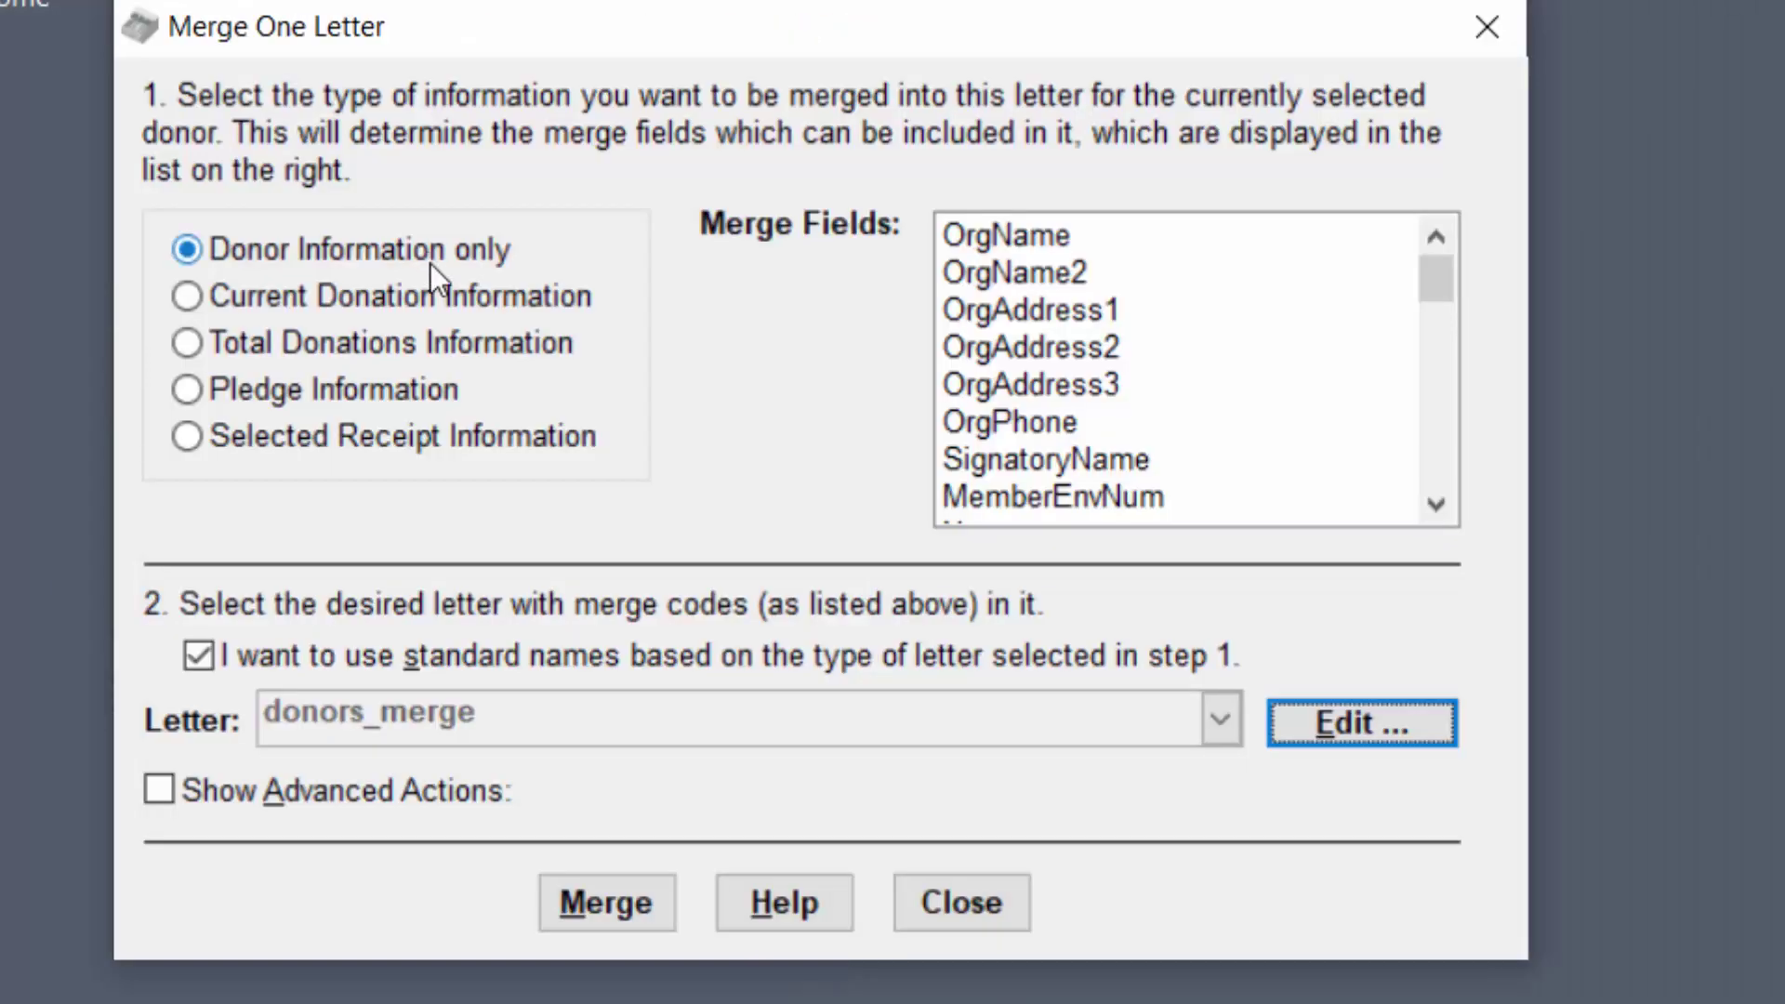
left_click(449, 437)
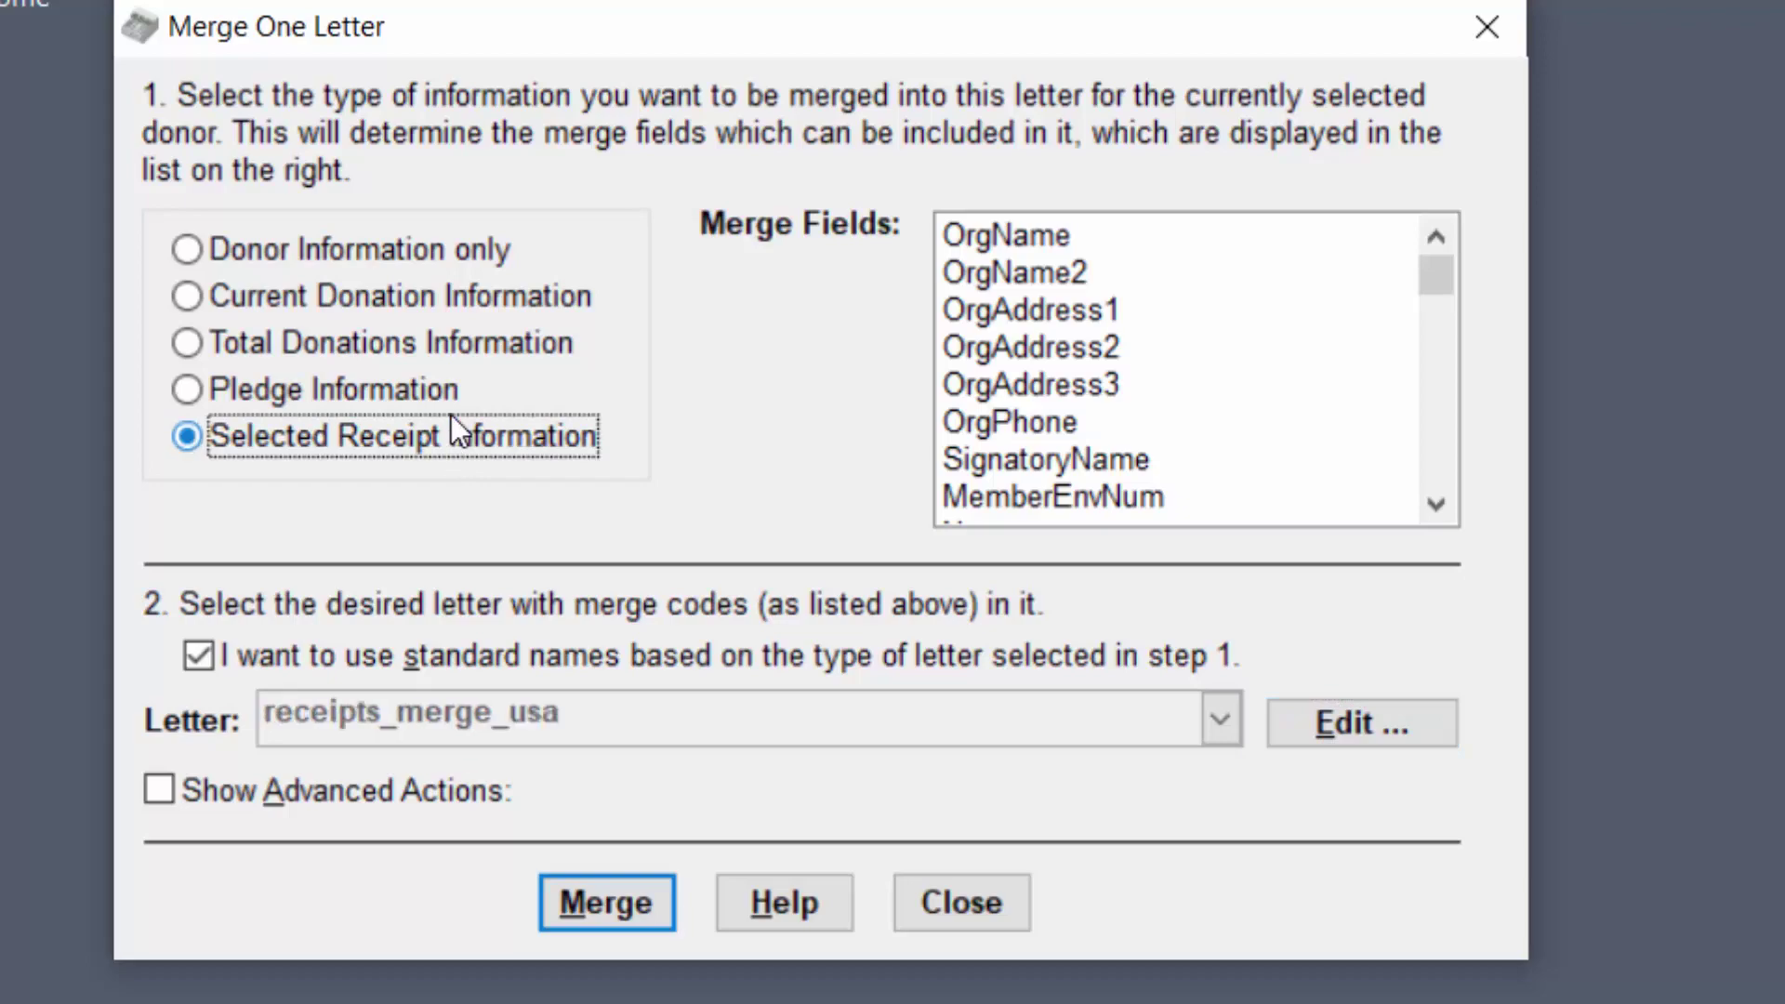
left_click(1352, 740)
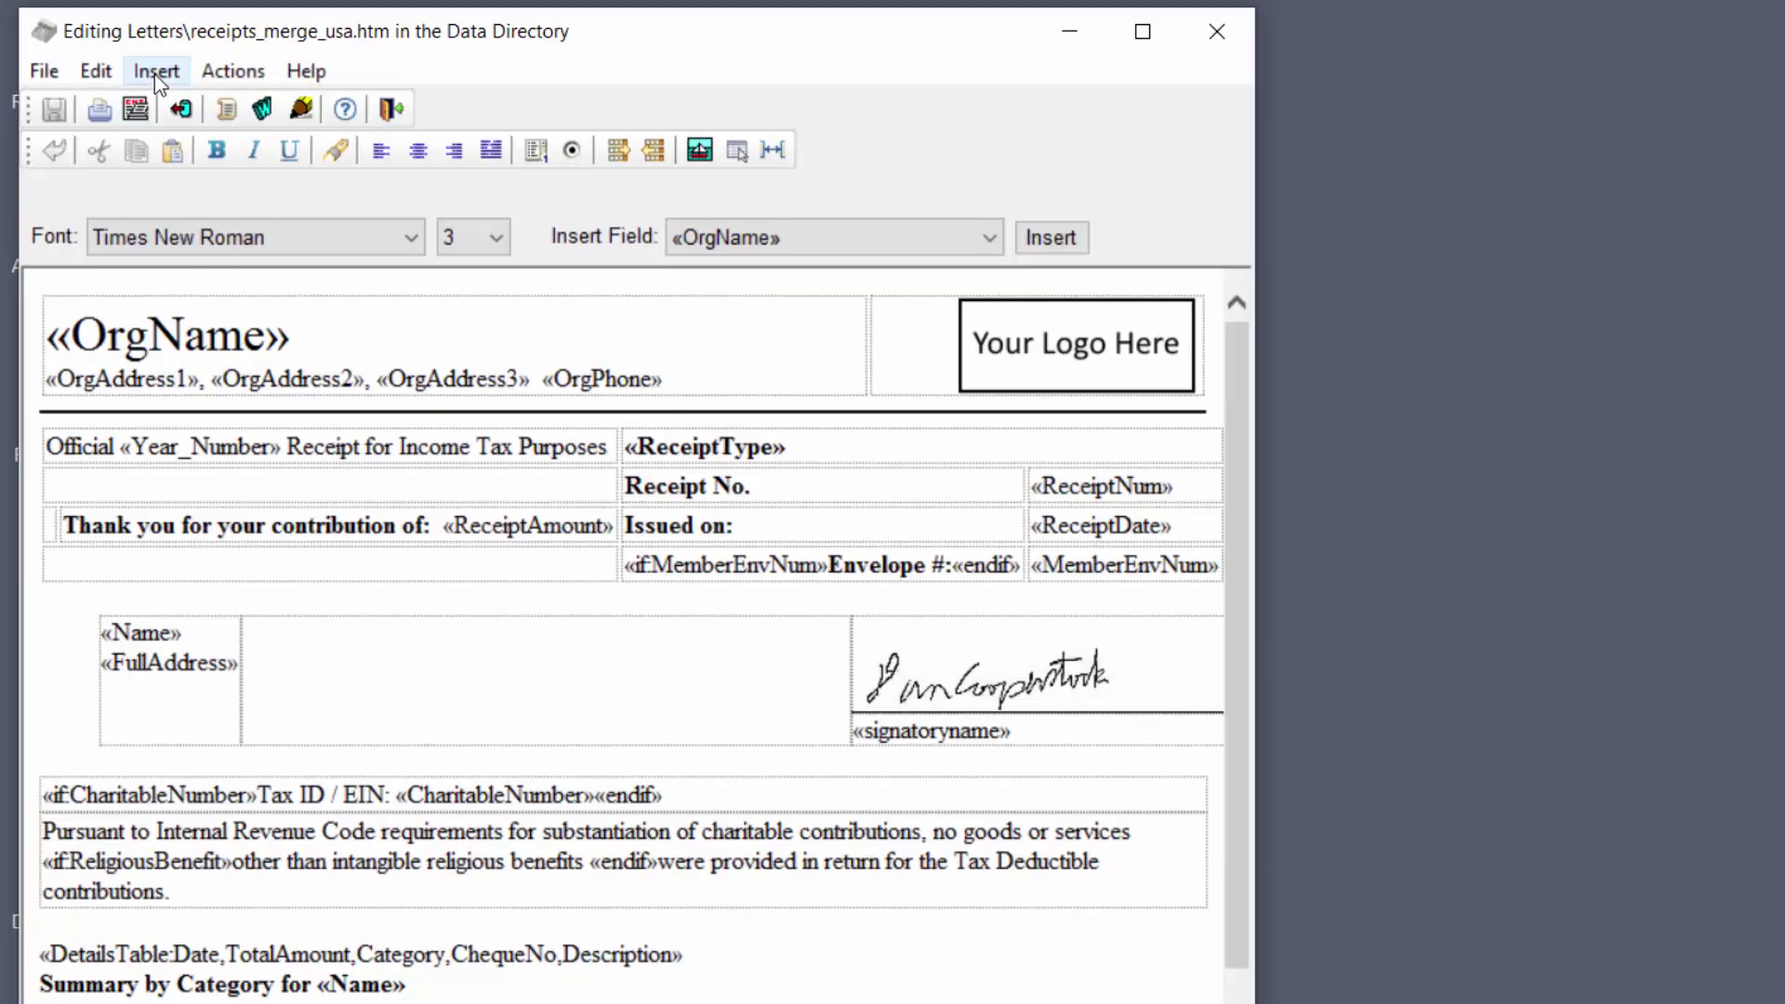
left_click(154, 73)
mouse_move(428, 423)
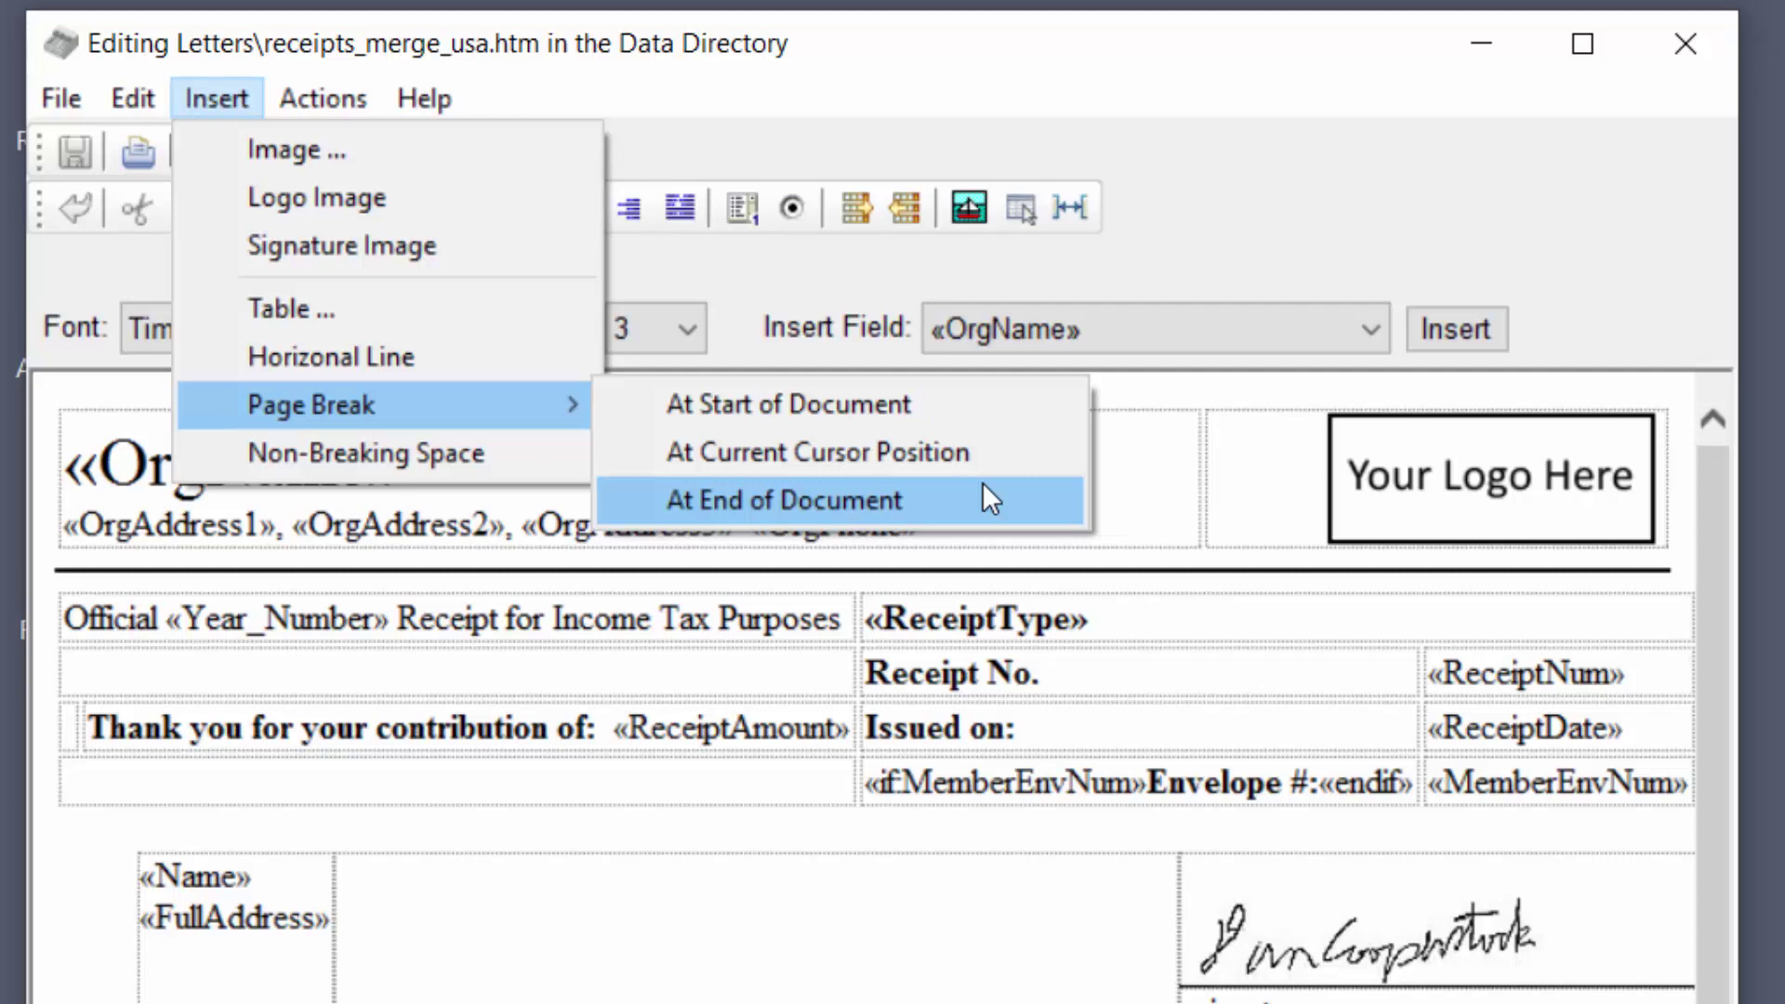
Insert a page break at the document start and paste the donor letter above it
left_click(963, 408)
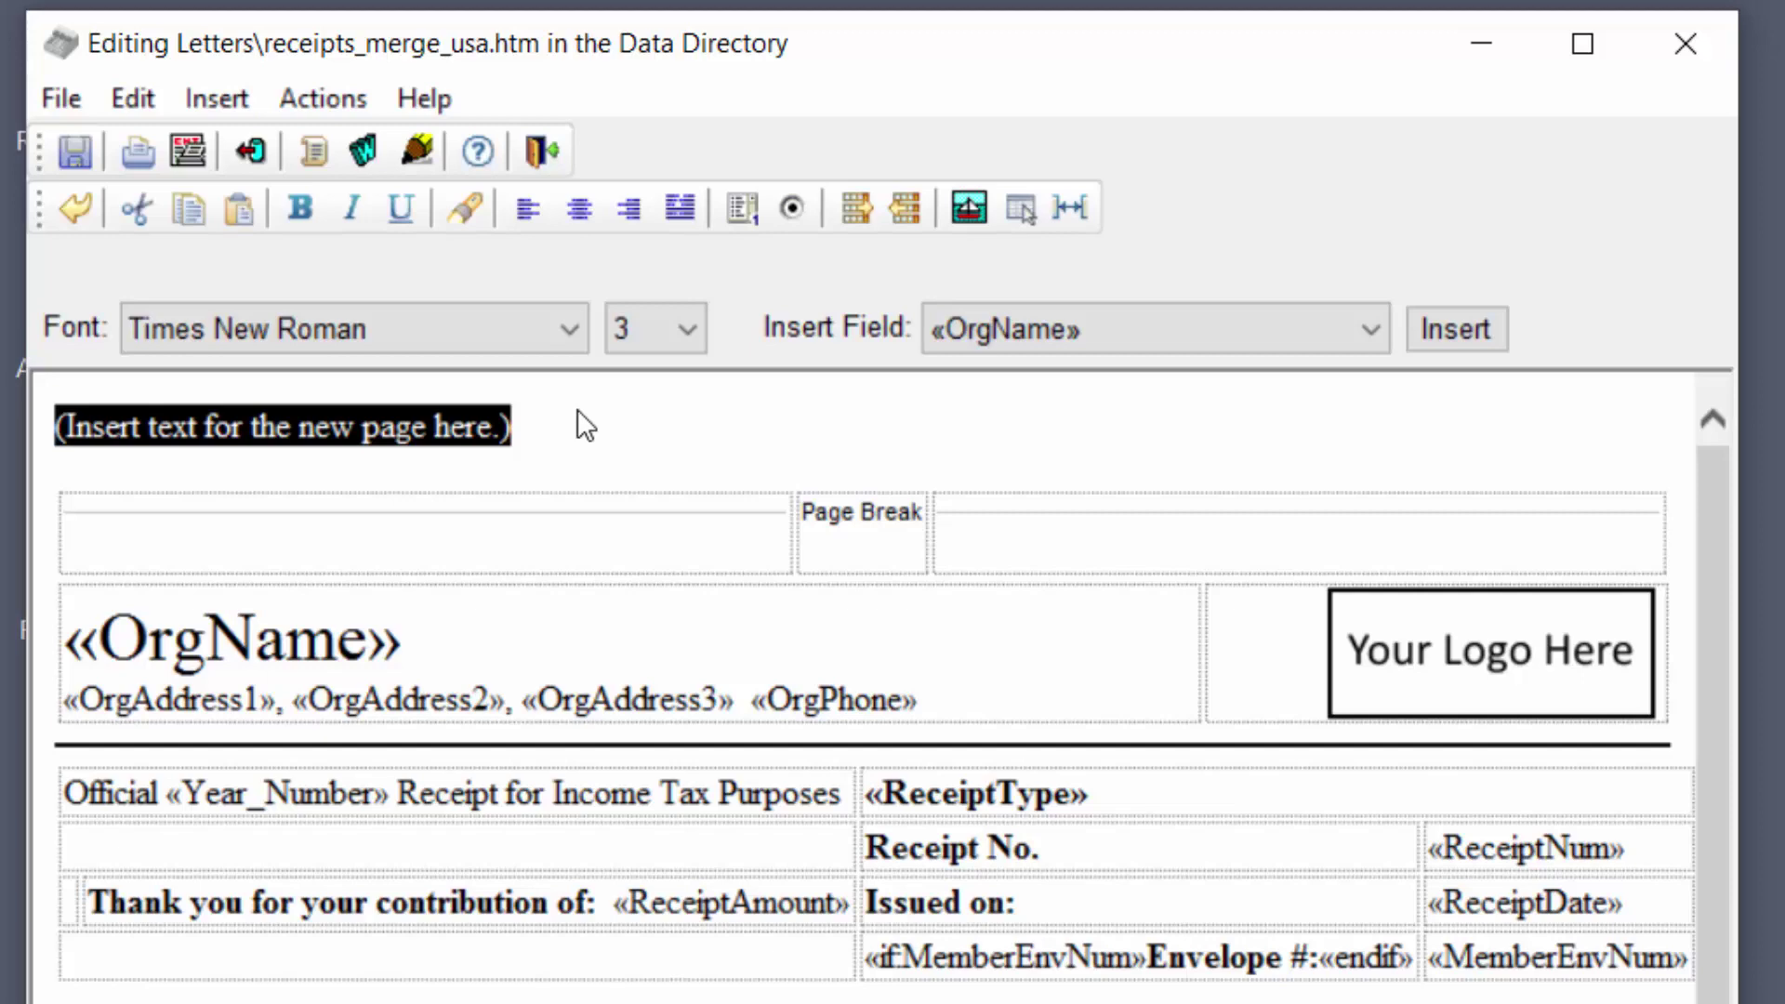
left_click(139, 94)
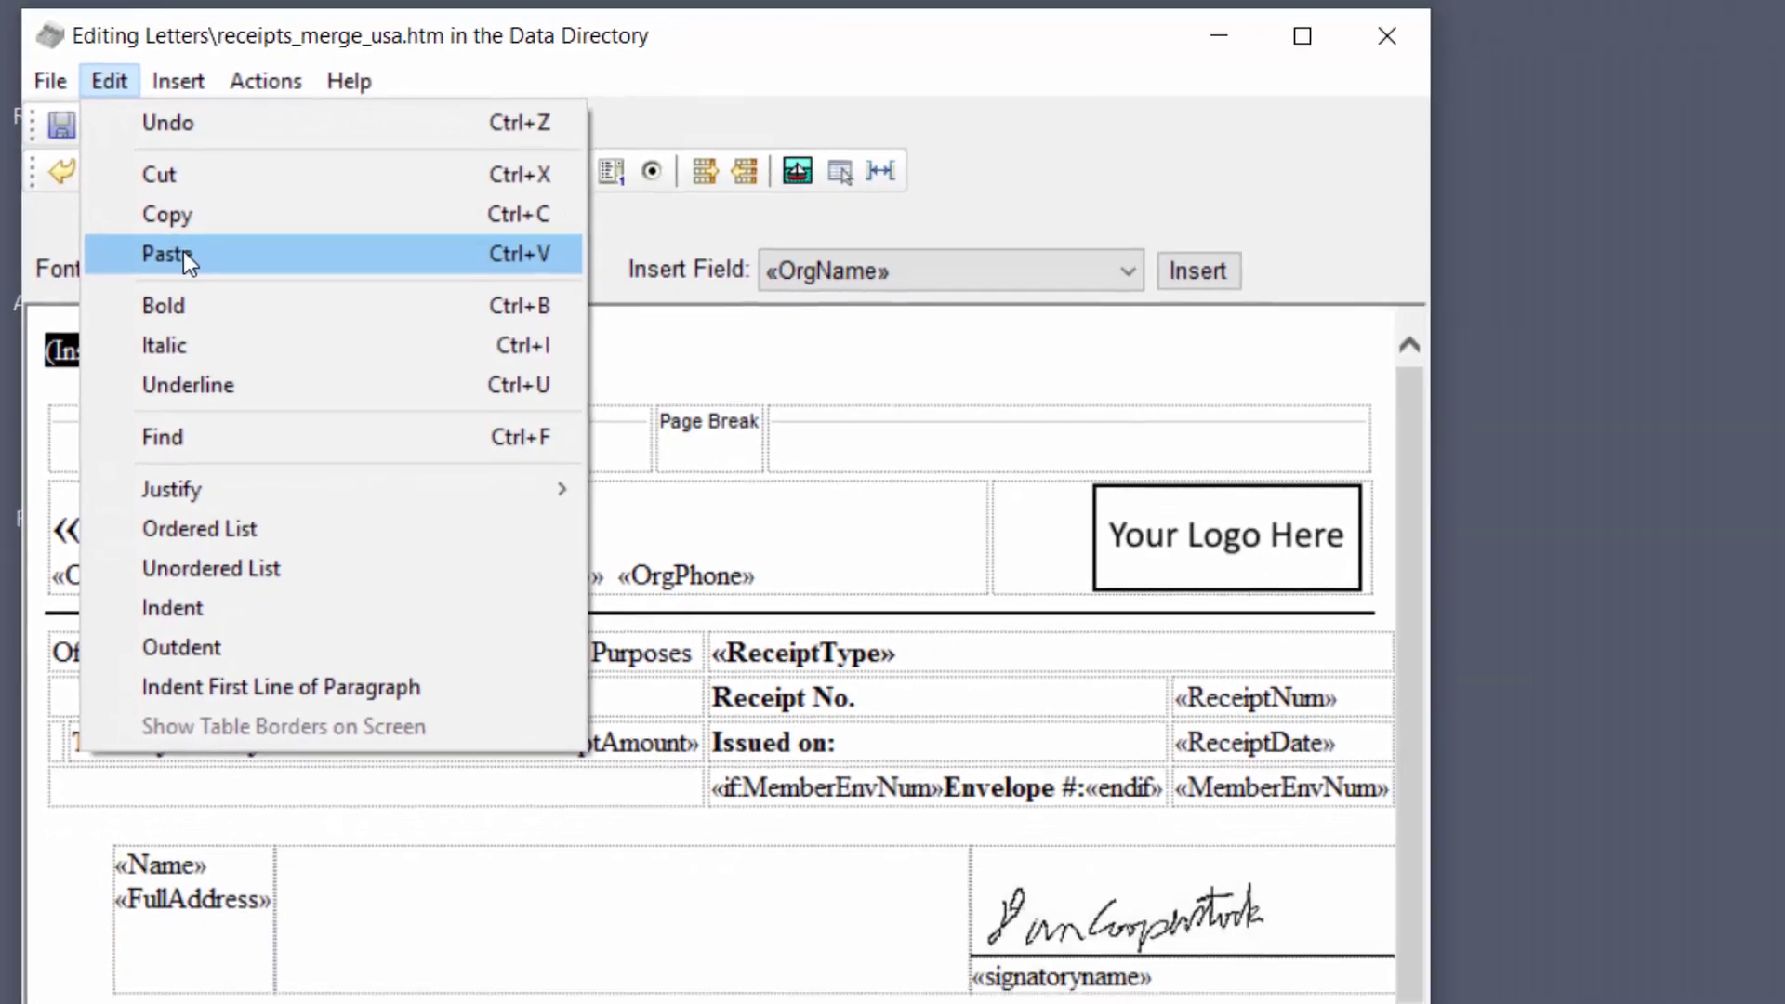
left_click(213, 308)
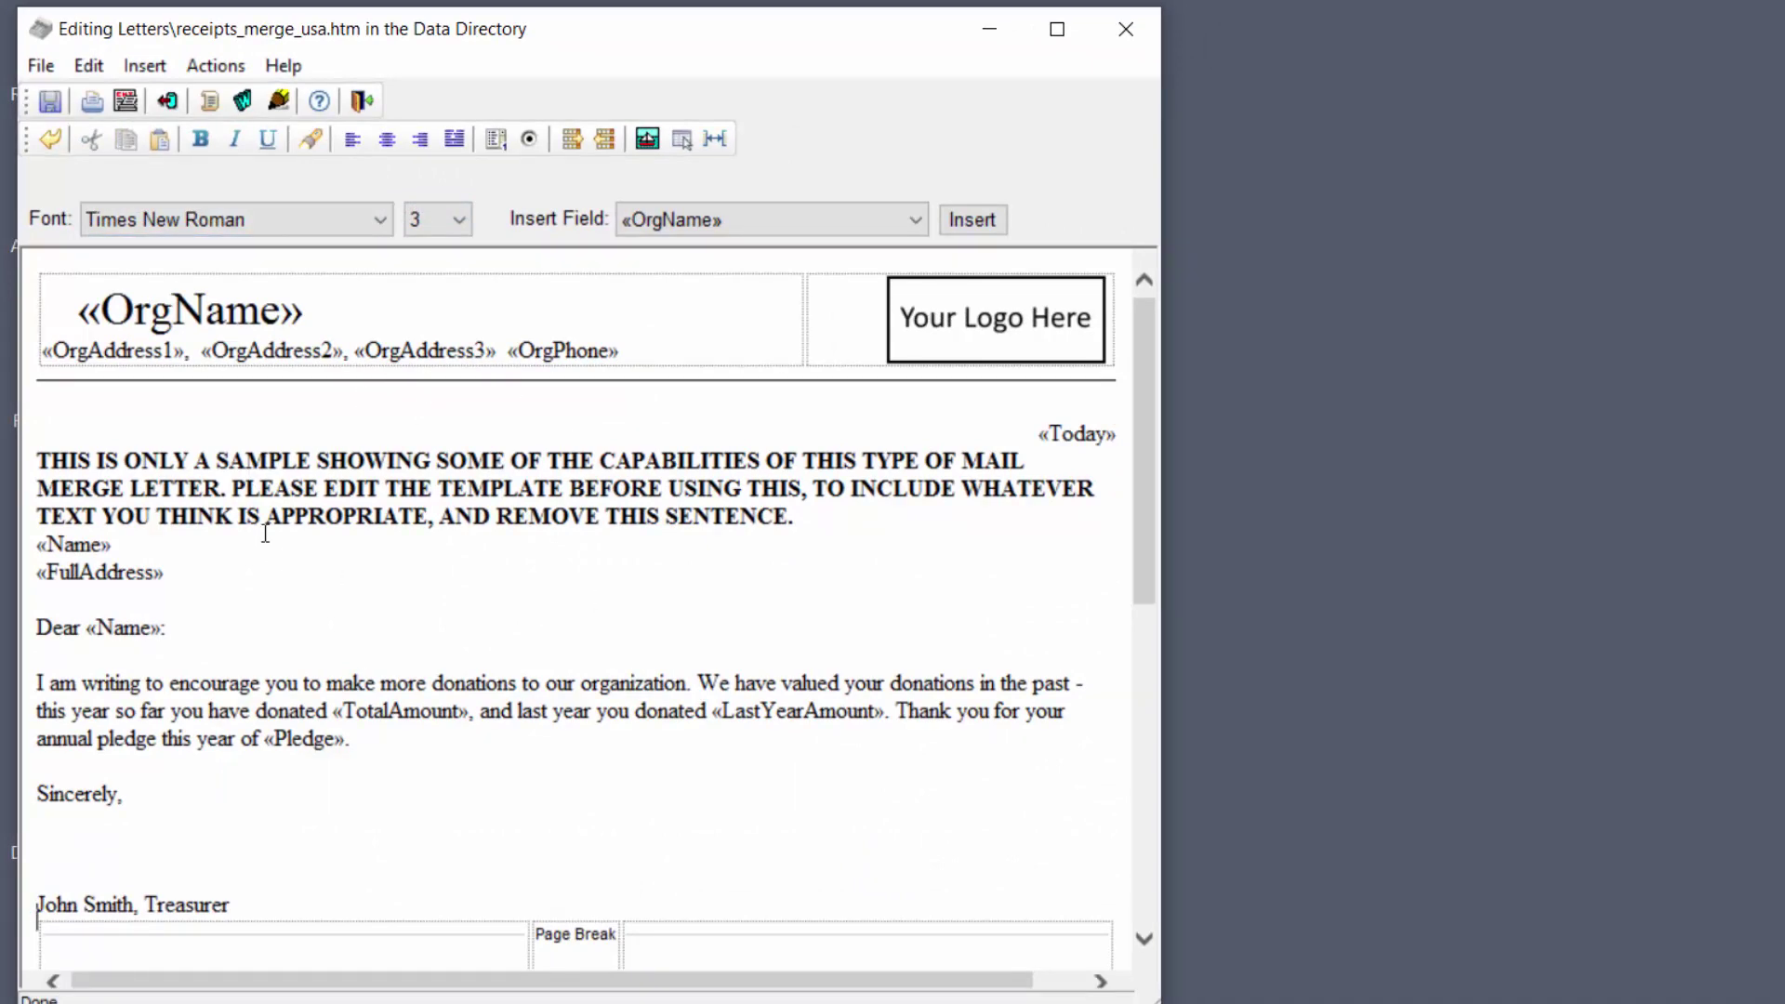
scroll(499, 593, "down", 5)
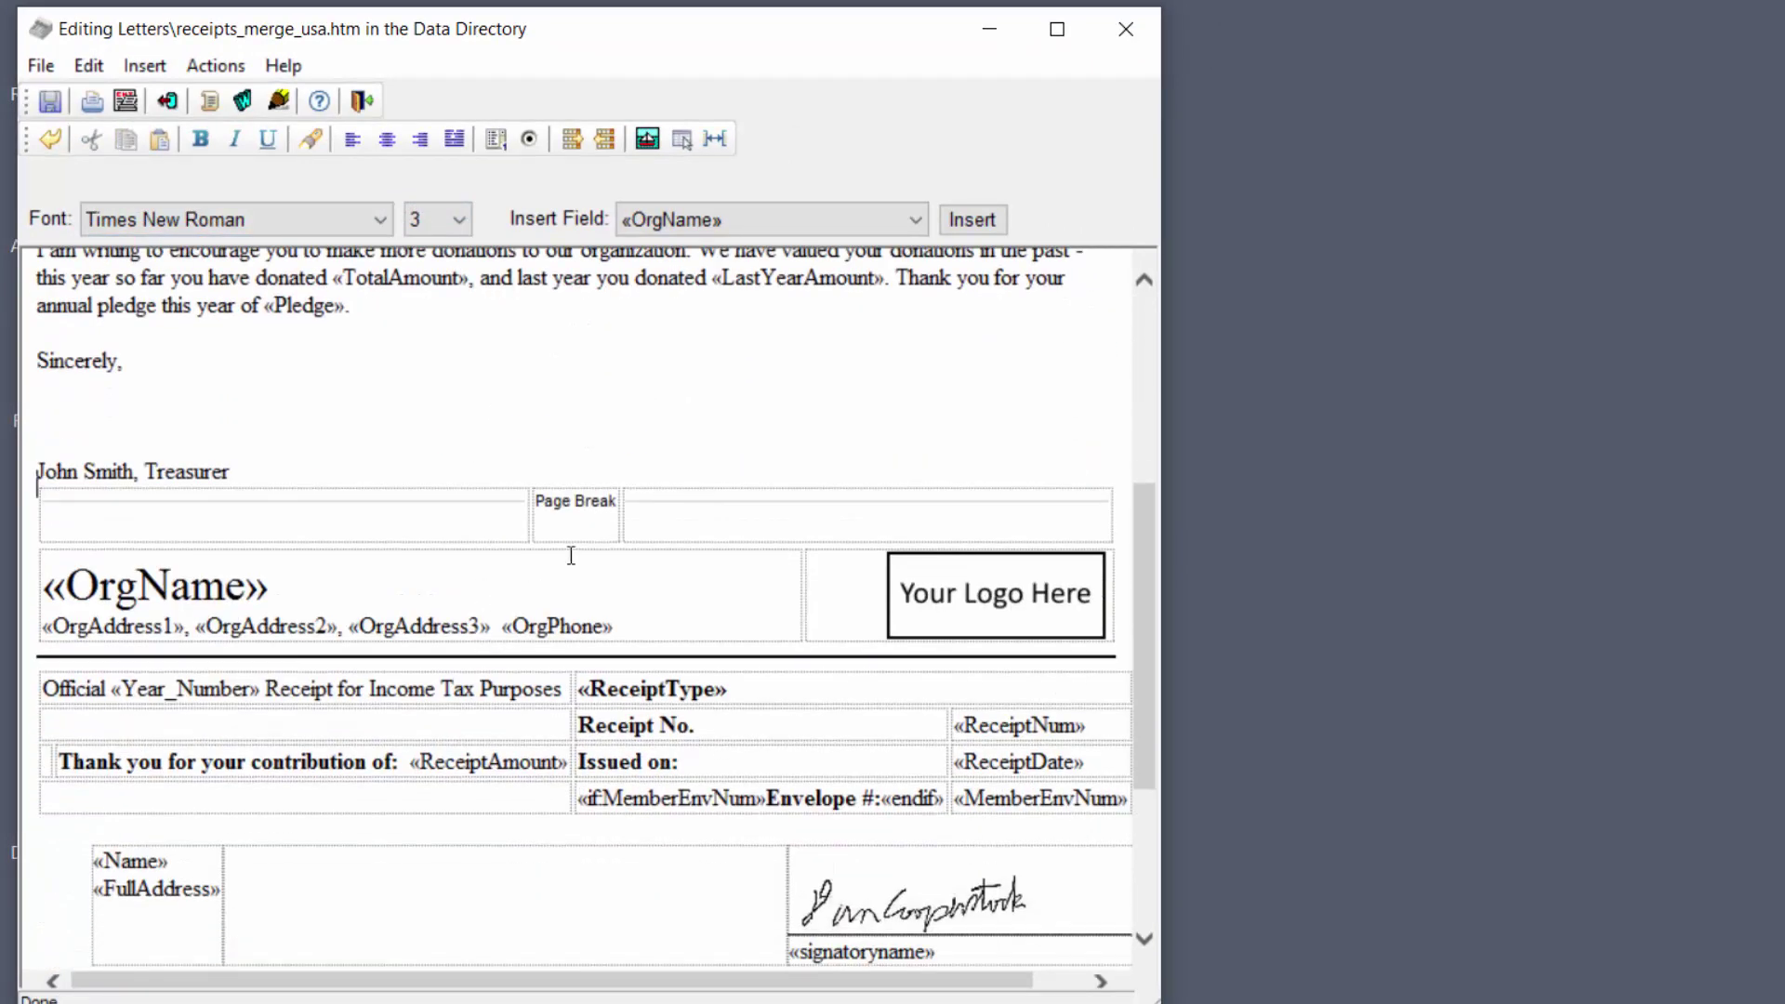
scroll(410, 577, "down", 4)
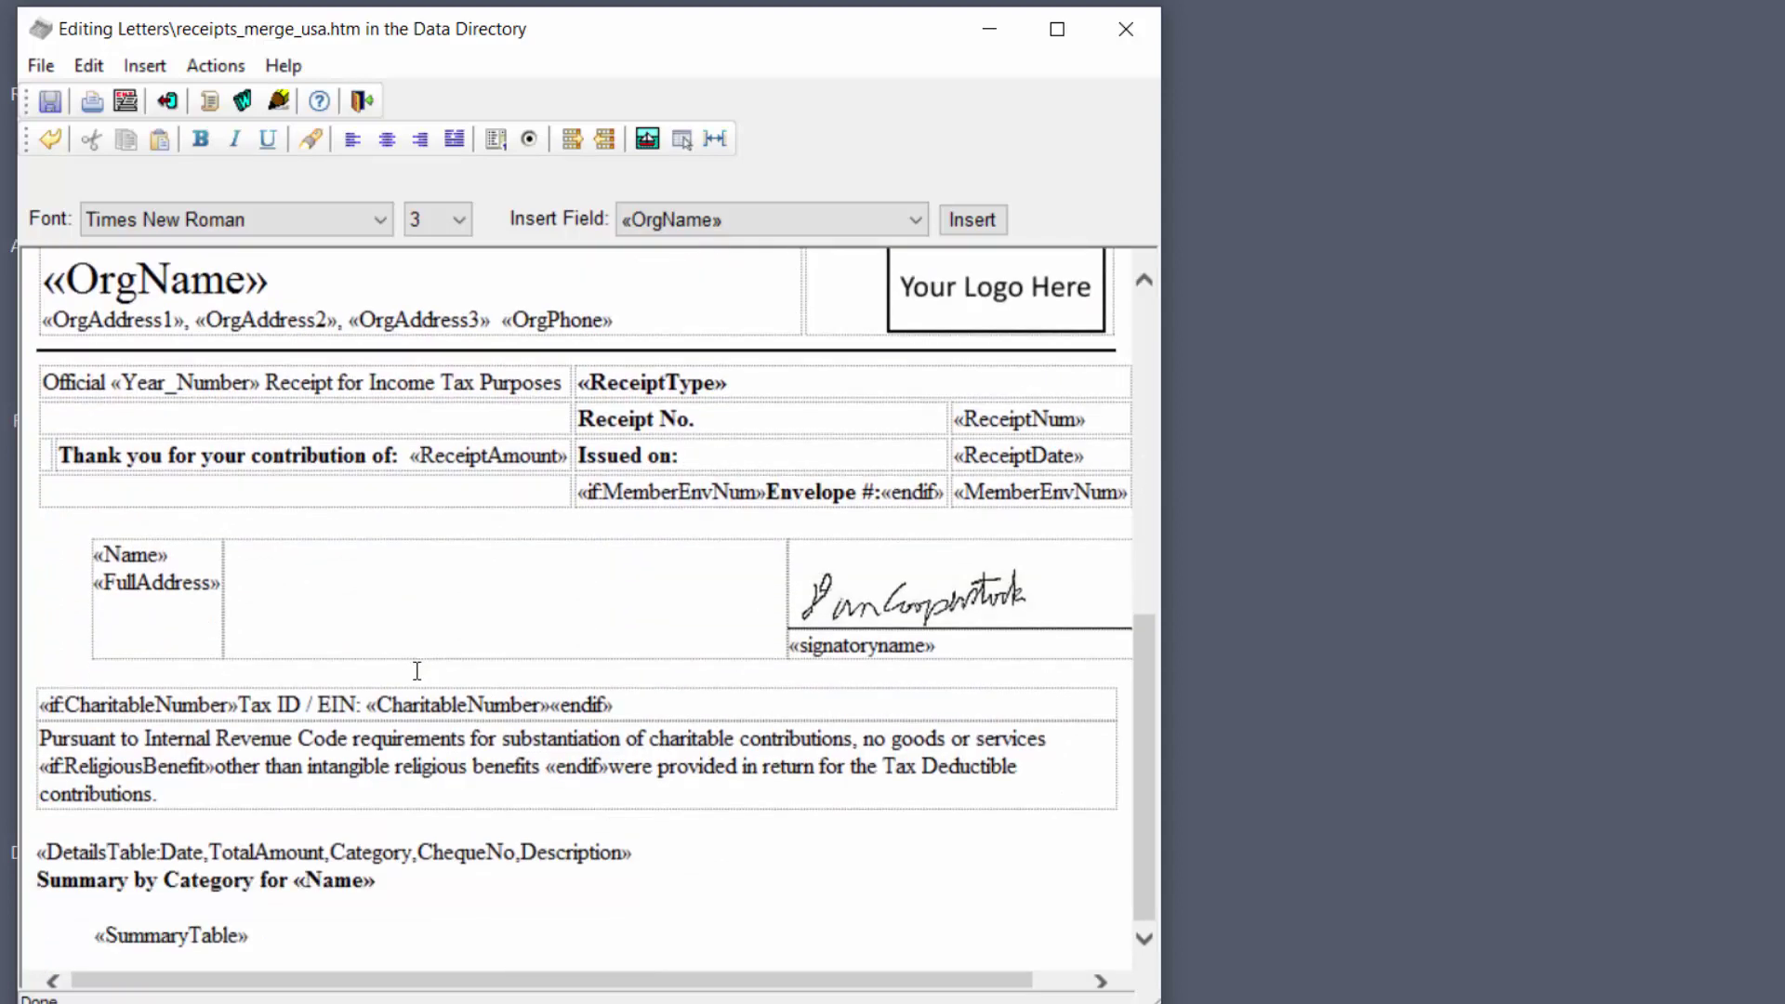
scroll(416, 670, "up", 5)
scroll(416, 670, "down", 5)
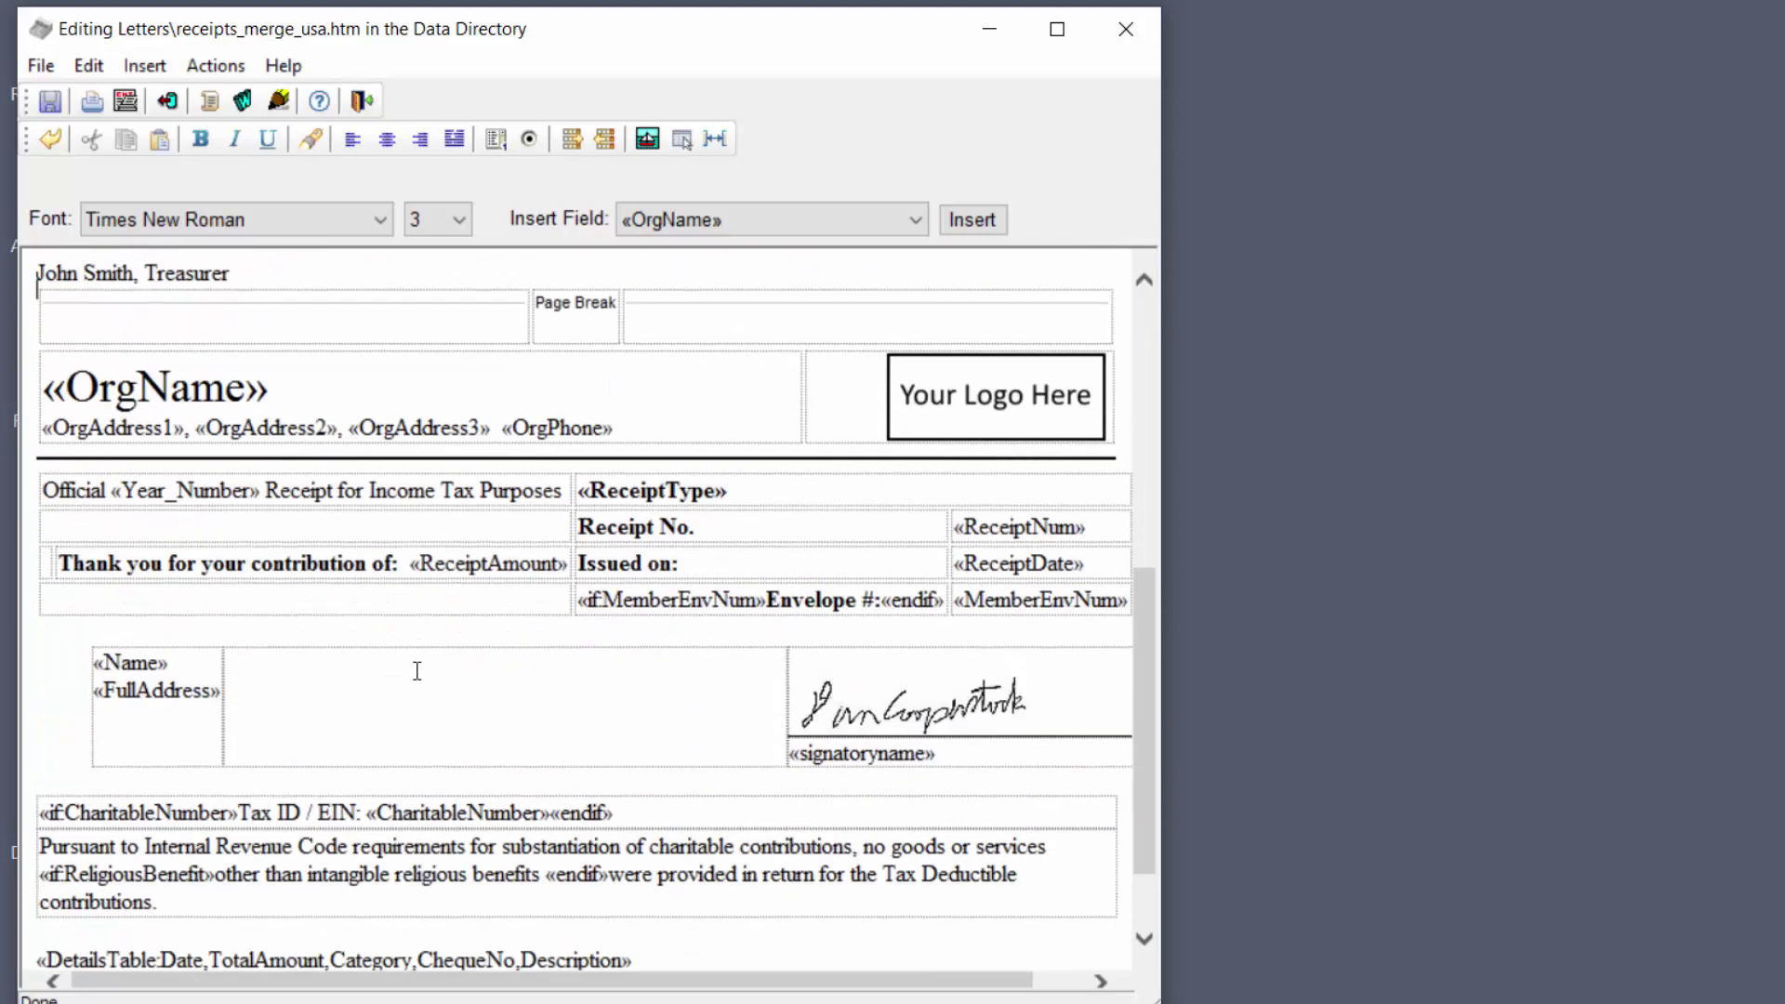
scroll(429, 663, "up", 8)
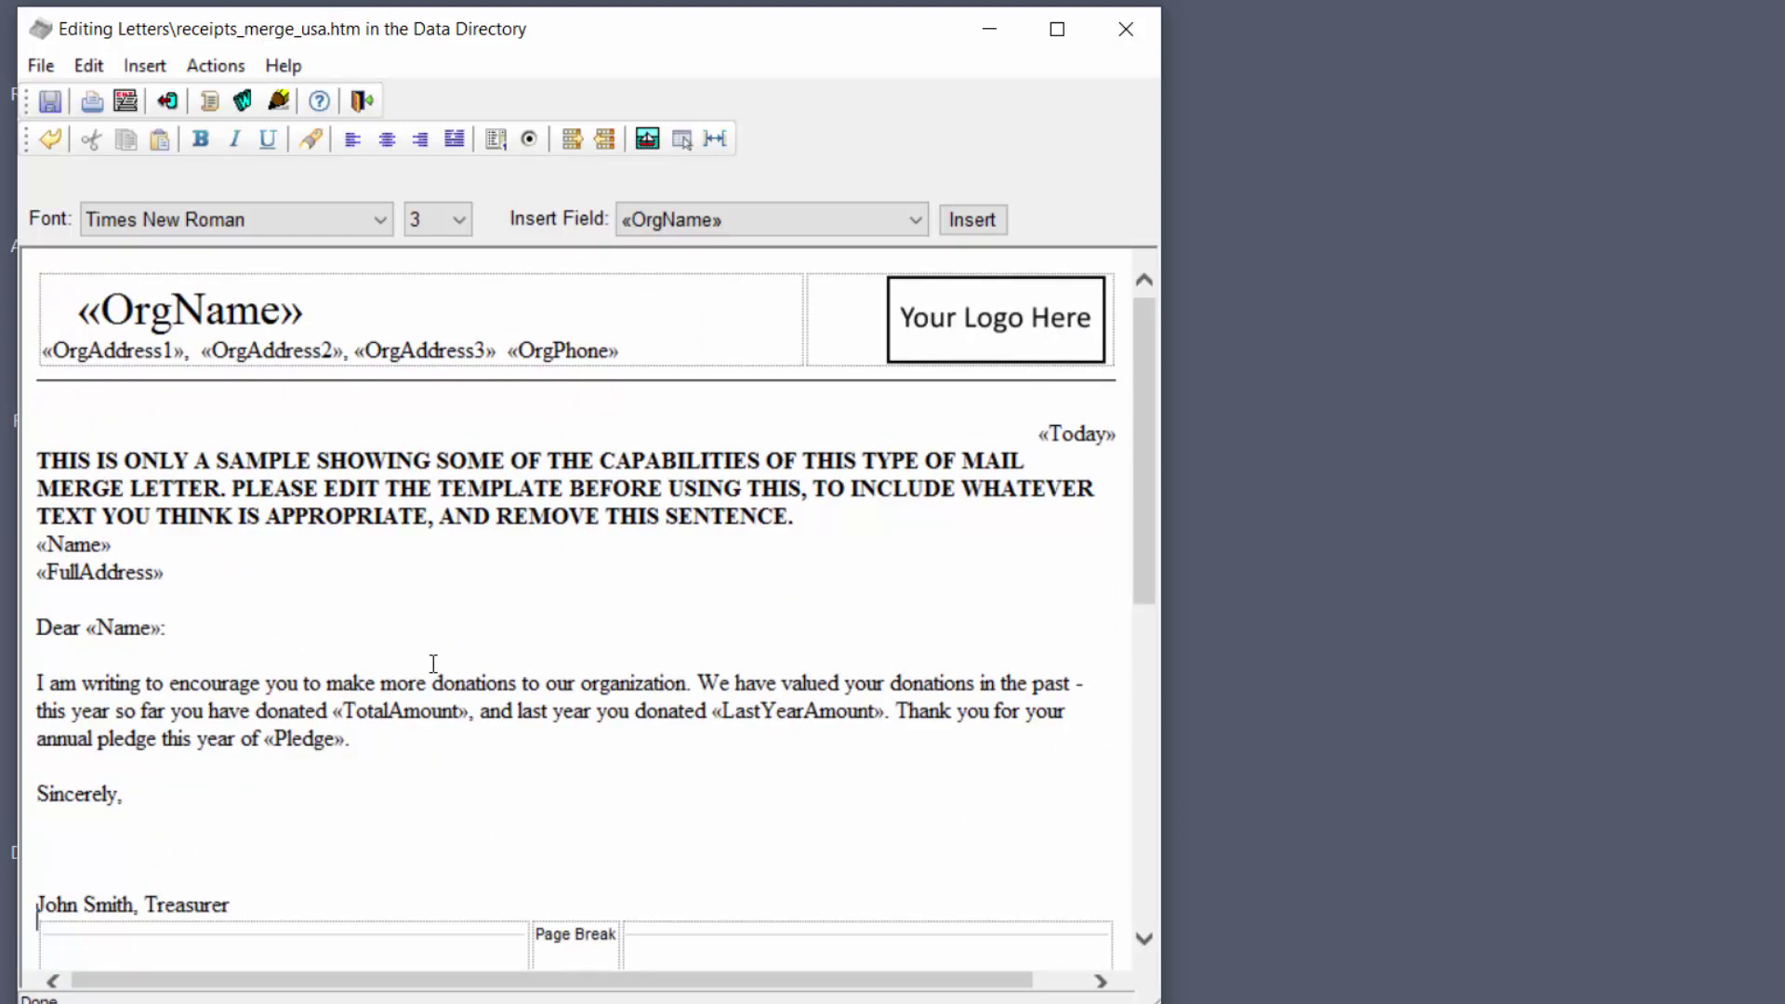
Insert the signature image on the line below 'Sincerely,' above the treasurer line
left_click(44, 848)
key("Up")
left_click(144, 65)
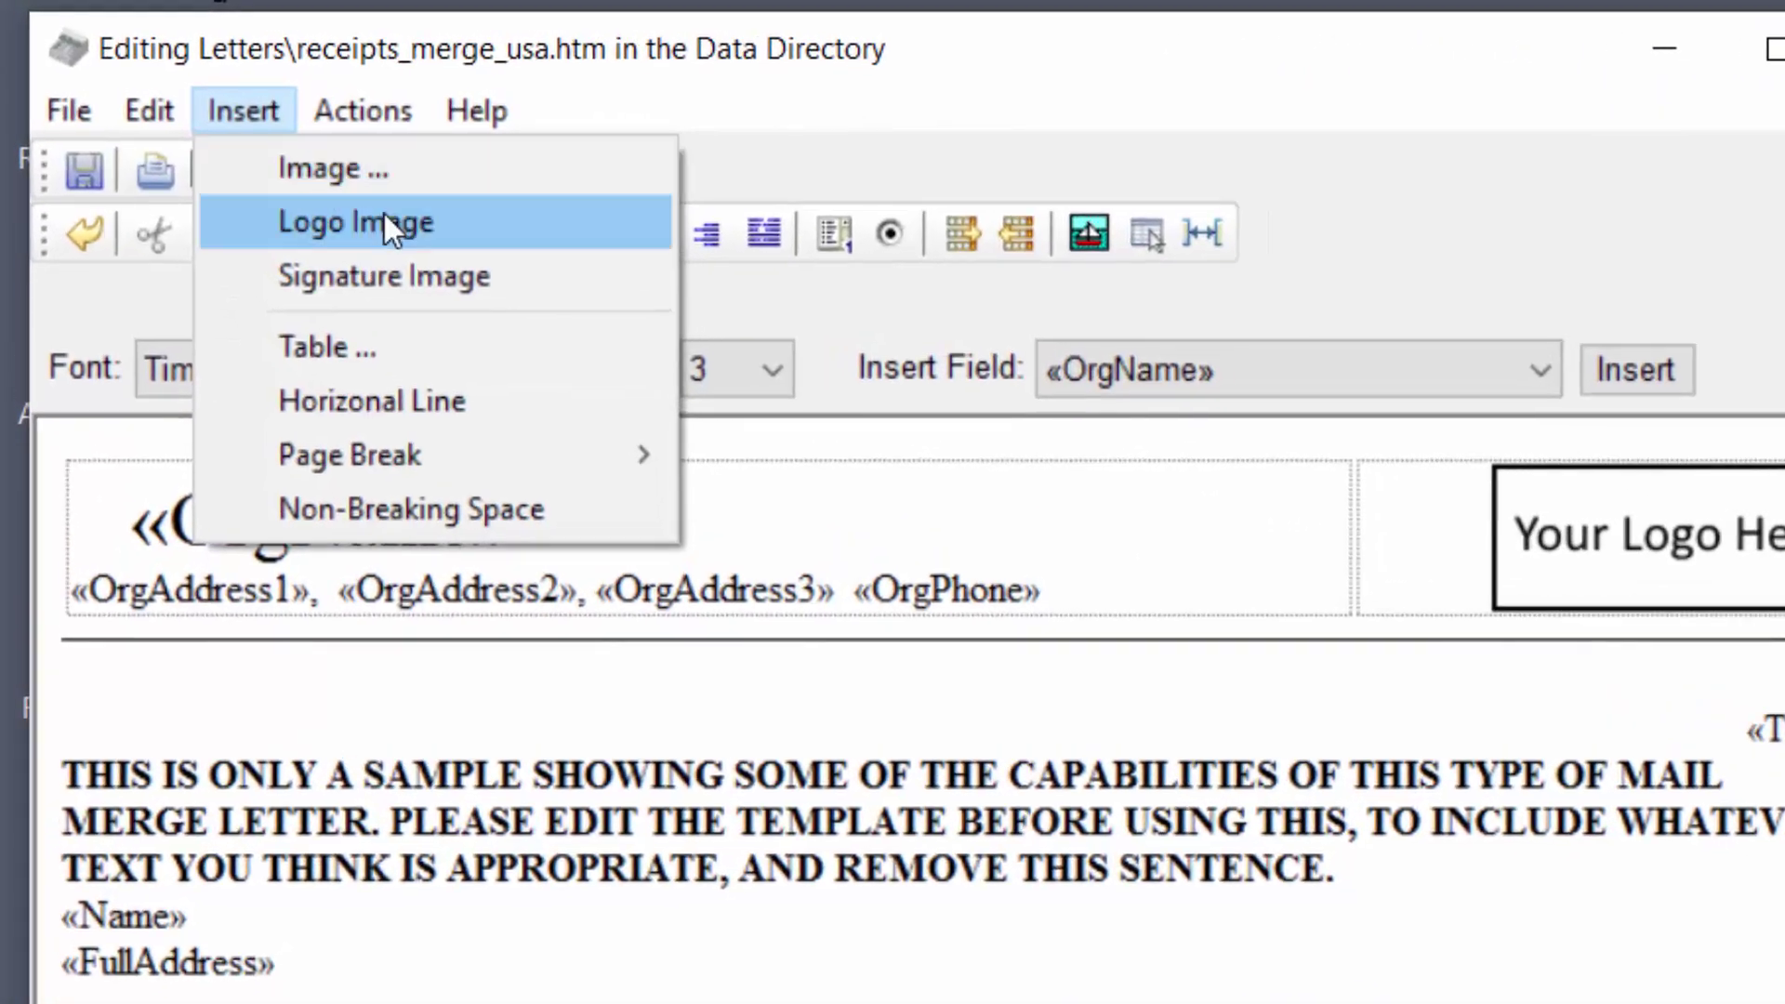
left_click(422, 277)
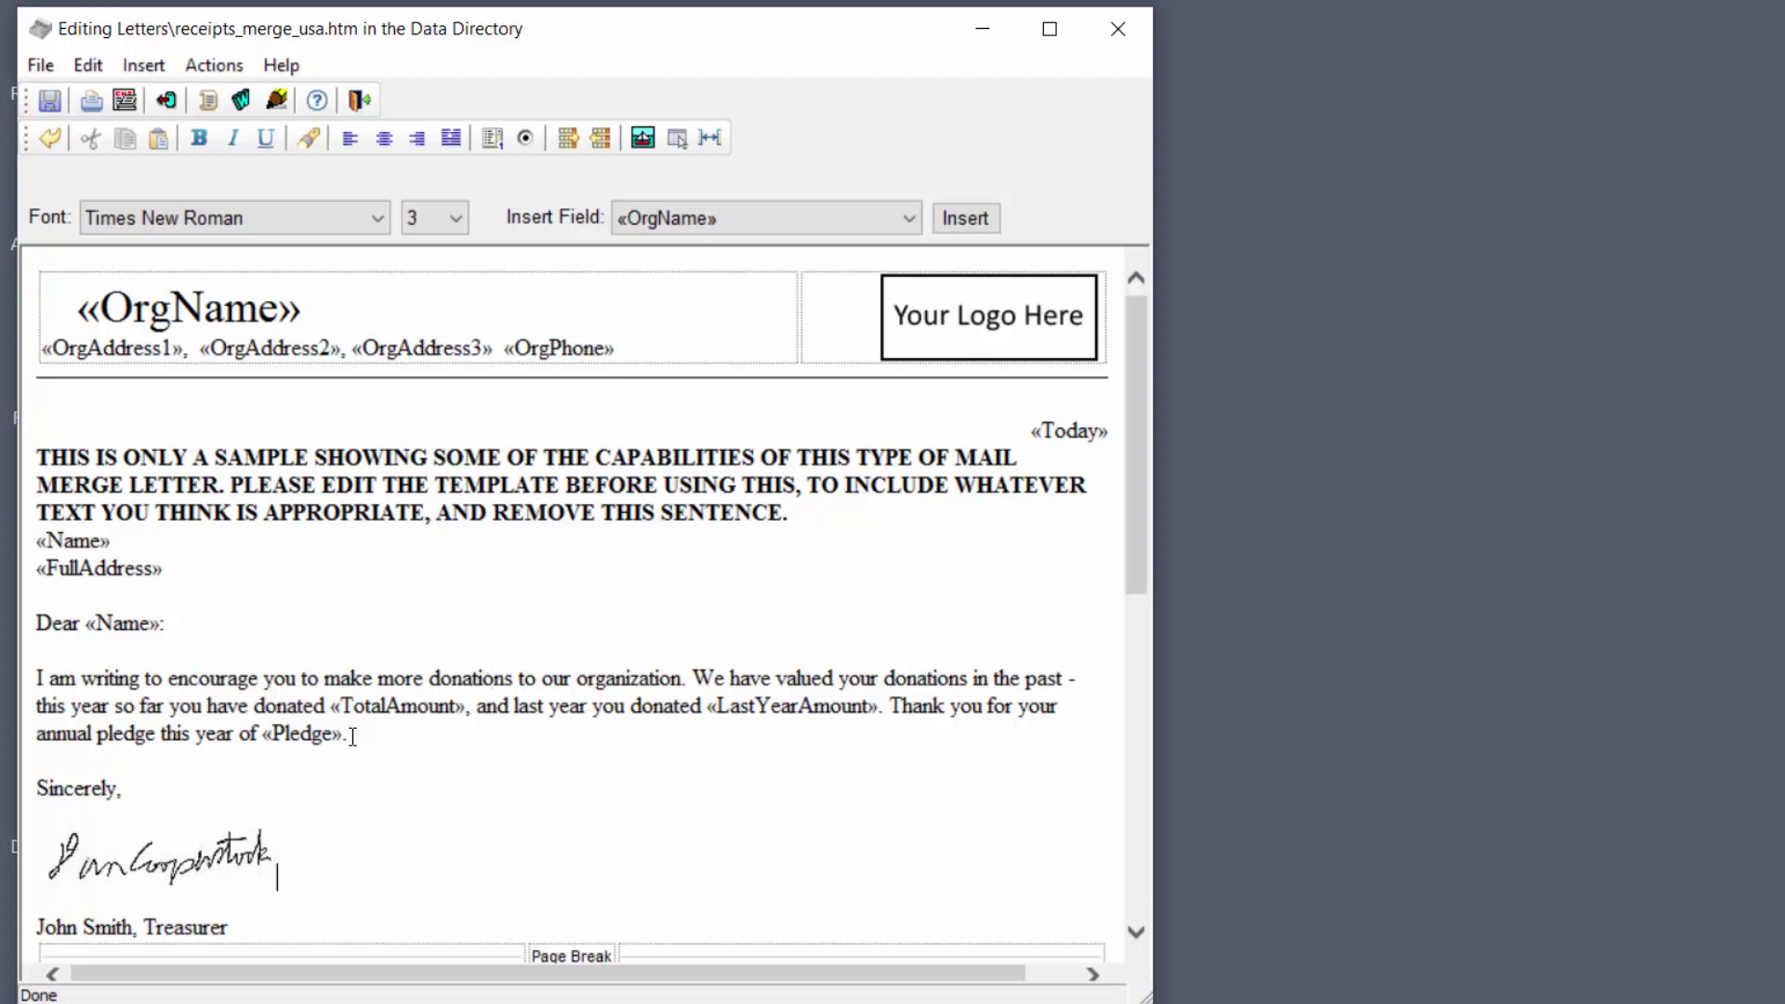
Delete the body paragraph from 'We have valued' through its end
left_click_drag(326, 708, 380, 736)
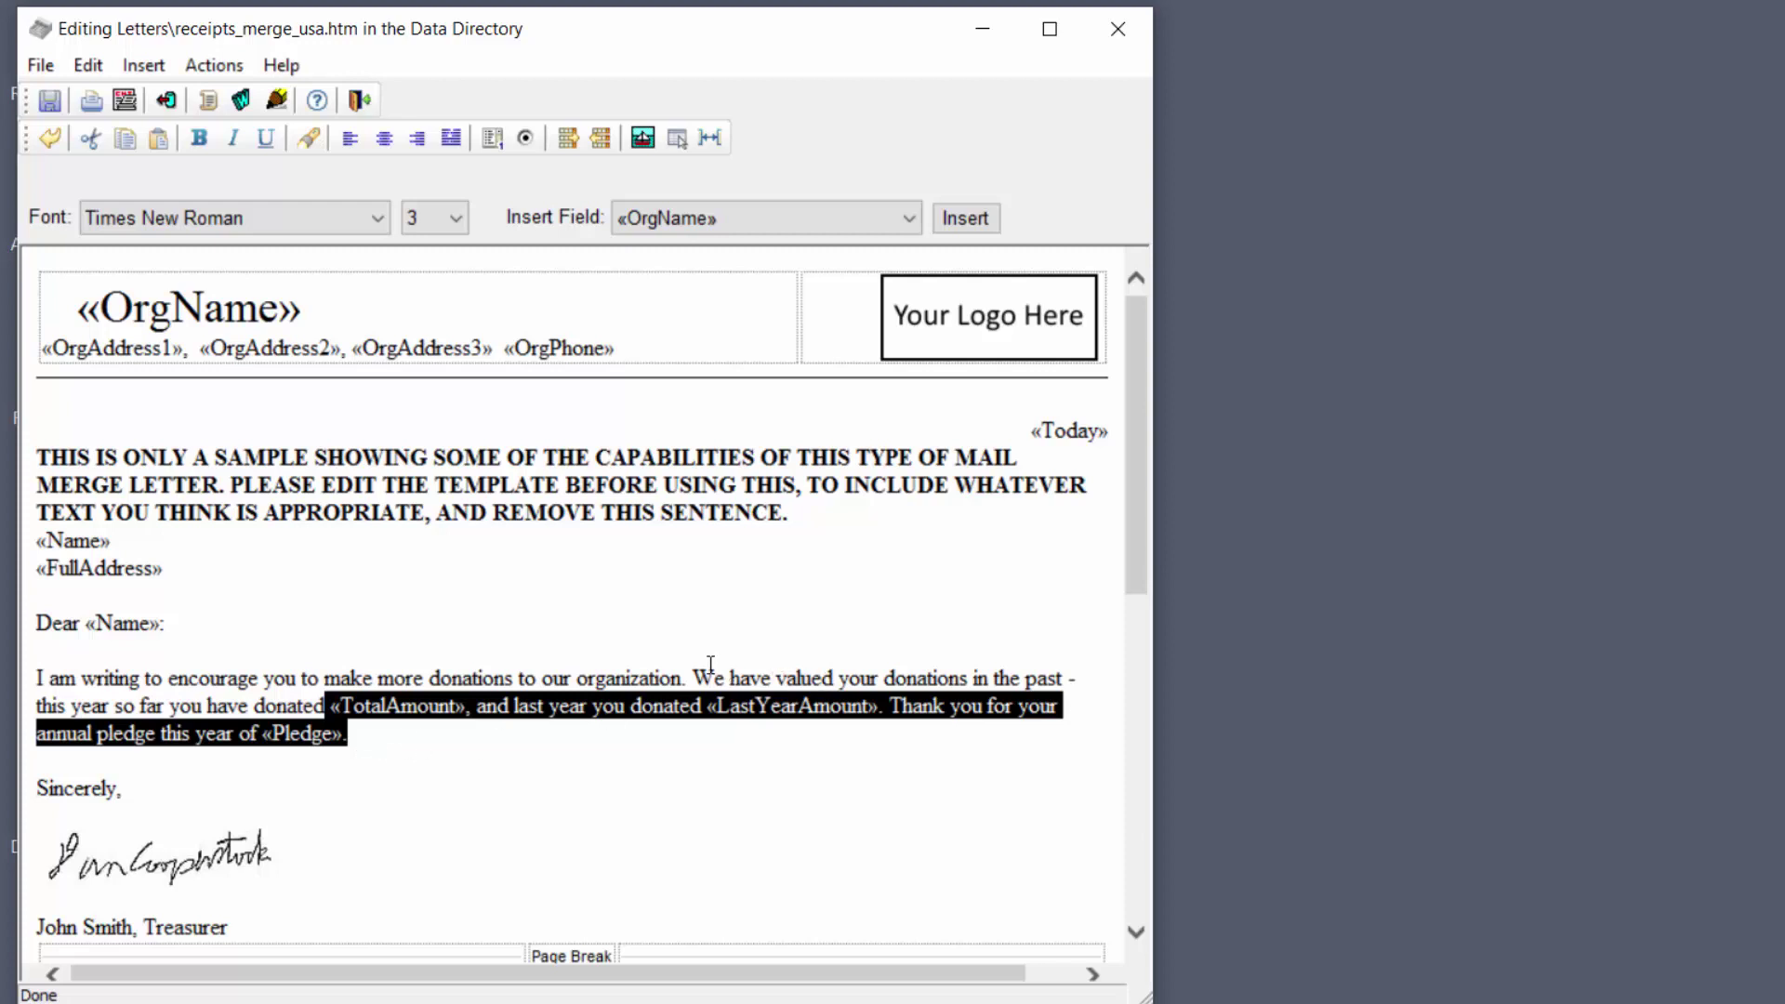
left_click(327, 714)
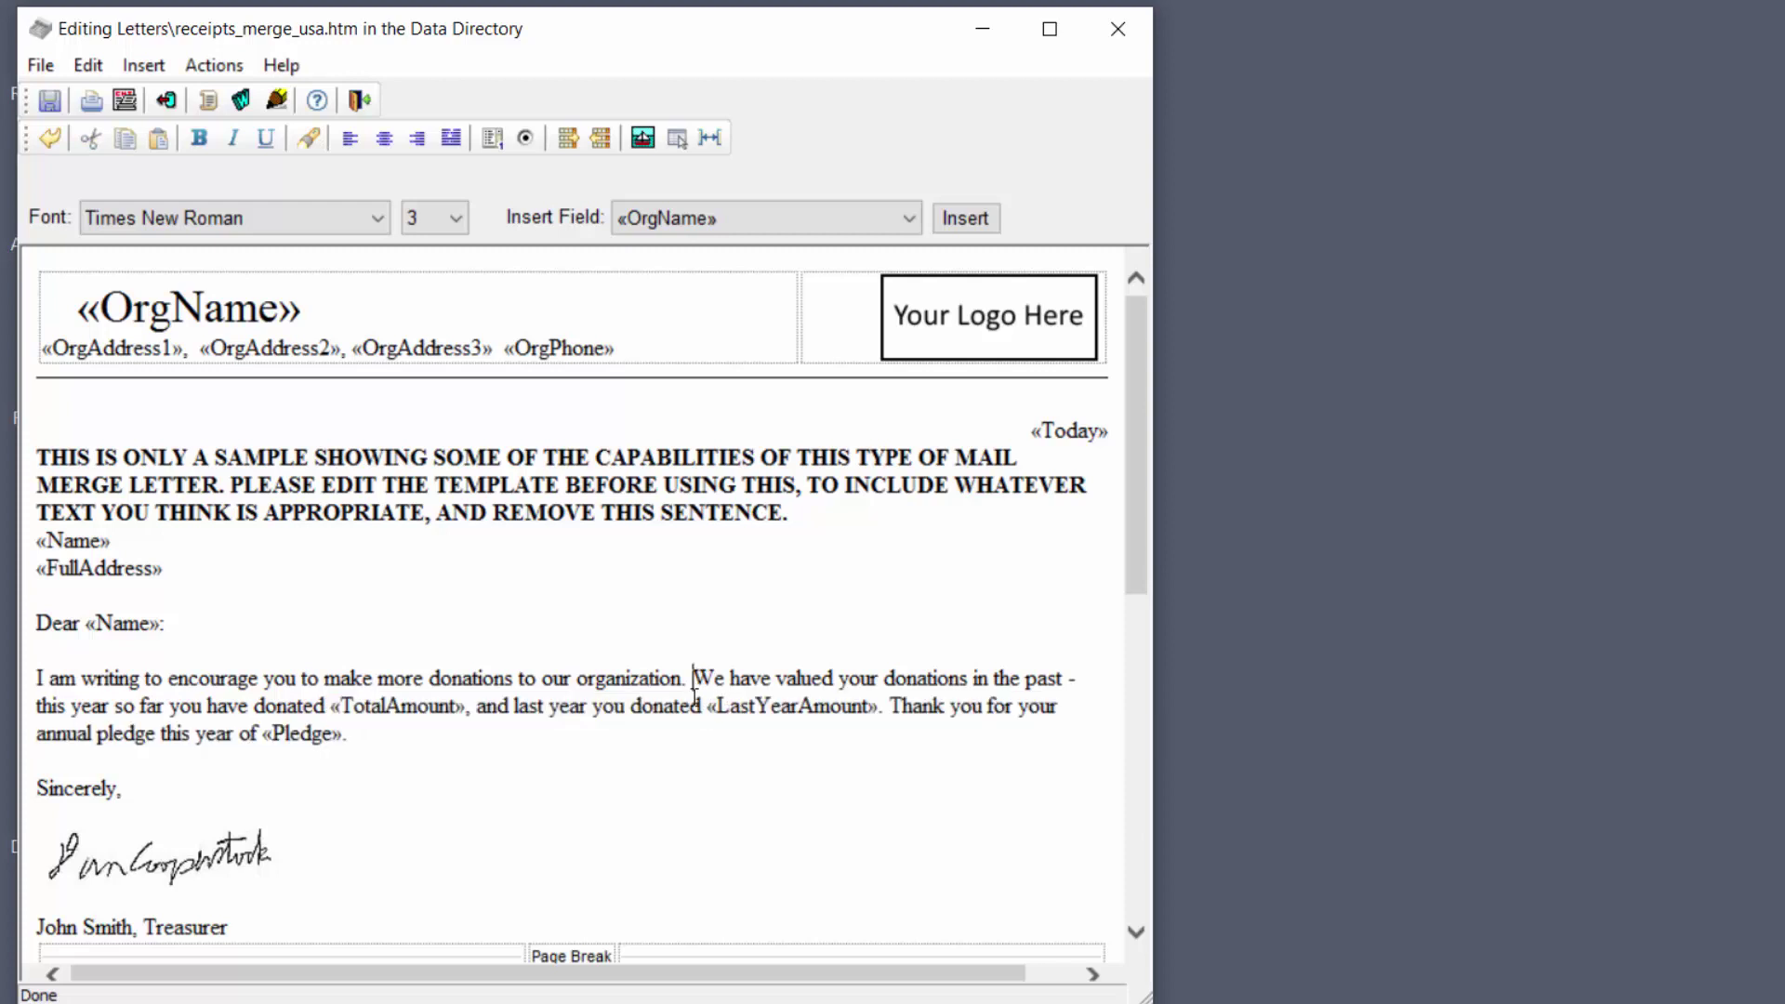
left_click_drag(693, 678, 688, 729)
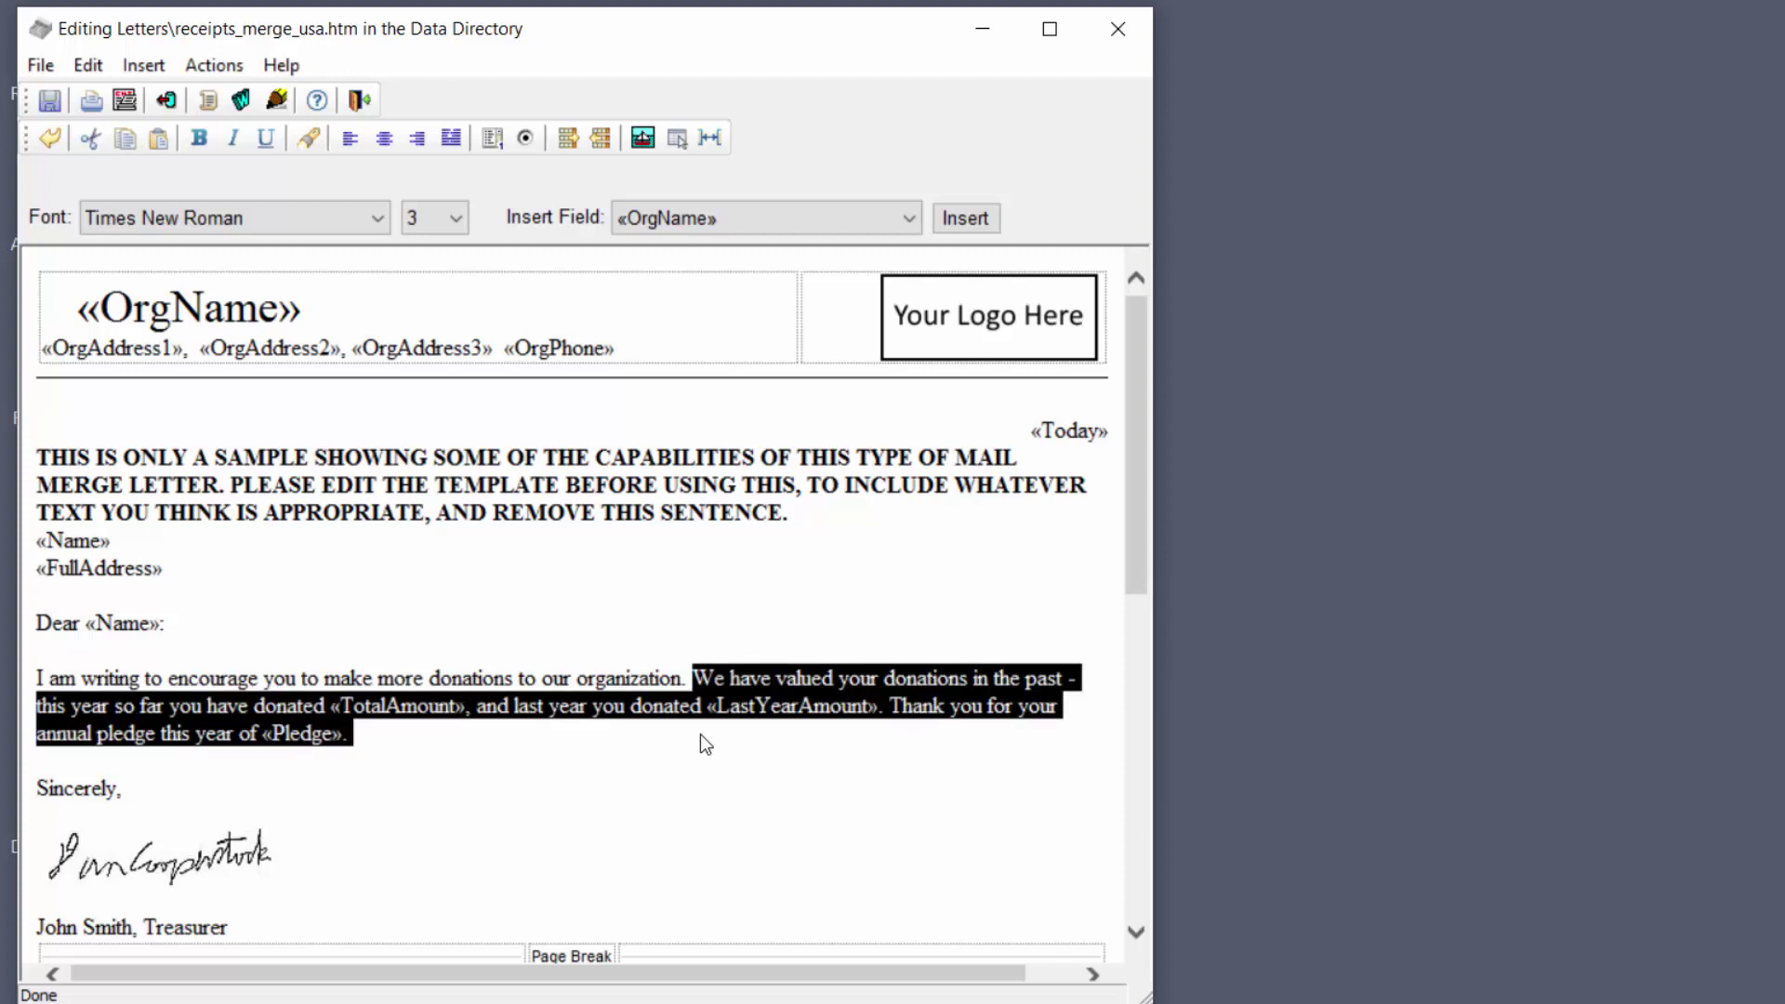
key("Delete")
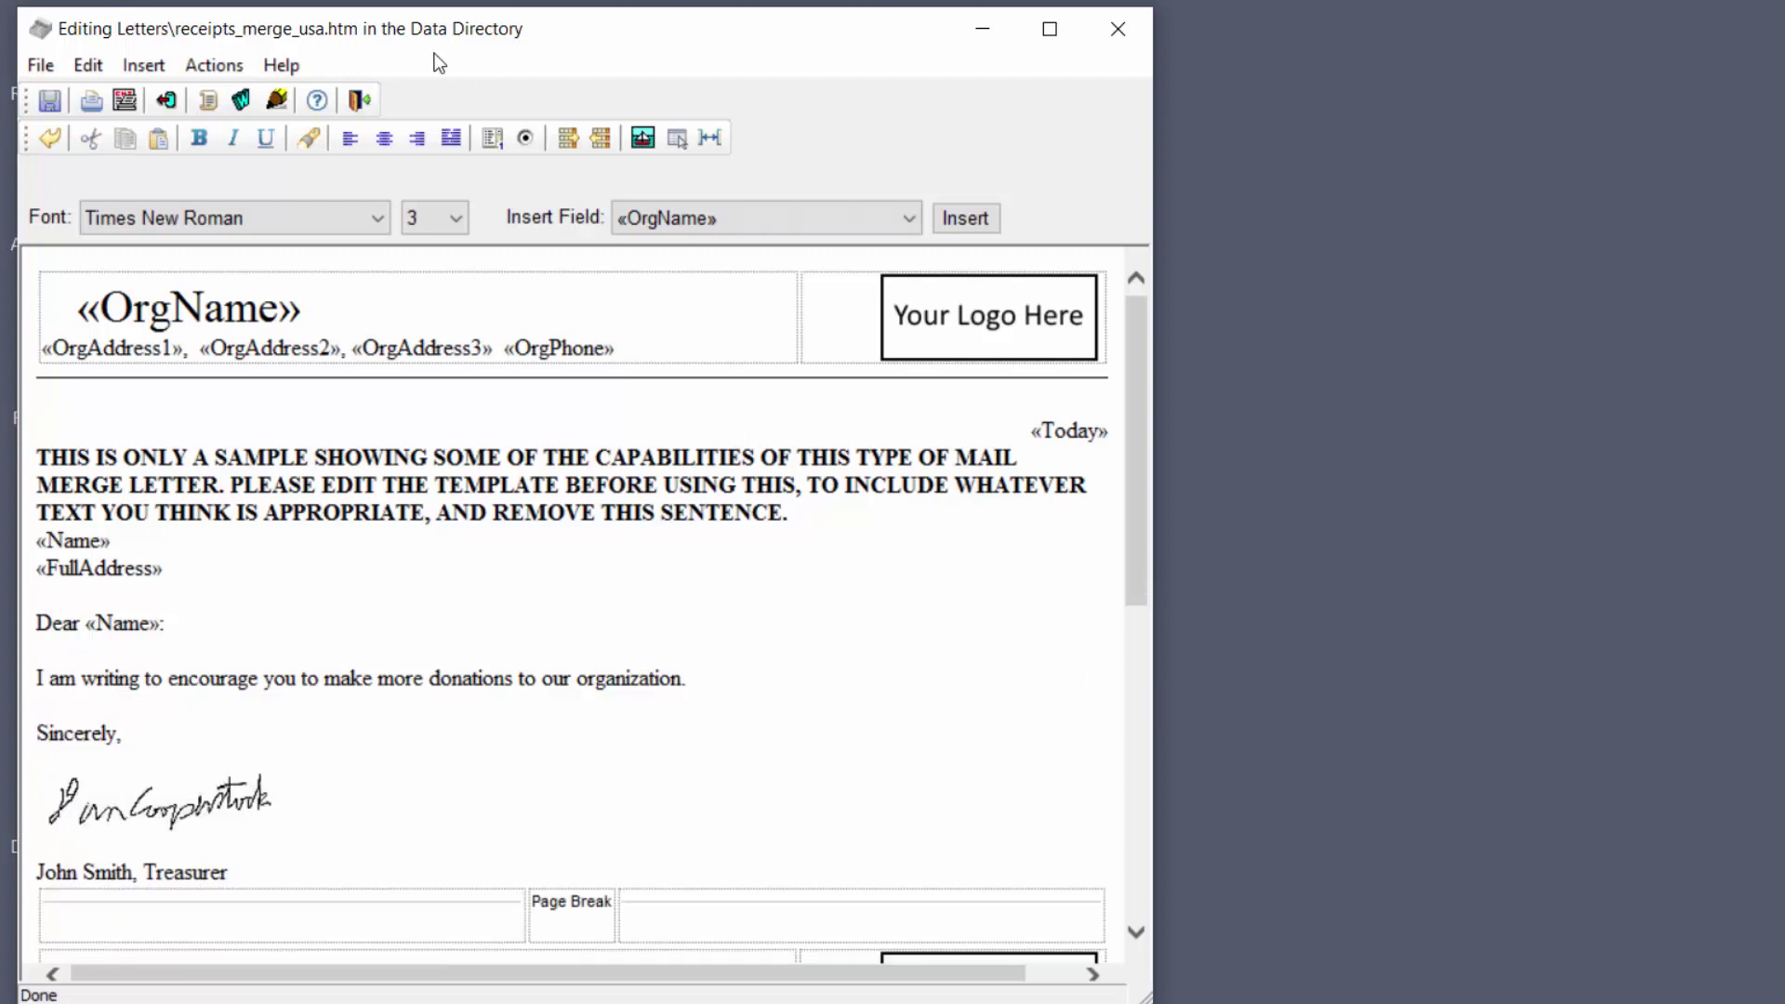
Save the receipt template, close the editor, and dismiss the merge refused for missing receipt number
left_click(53, 106)
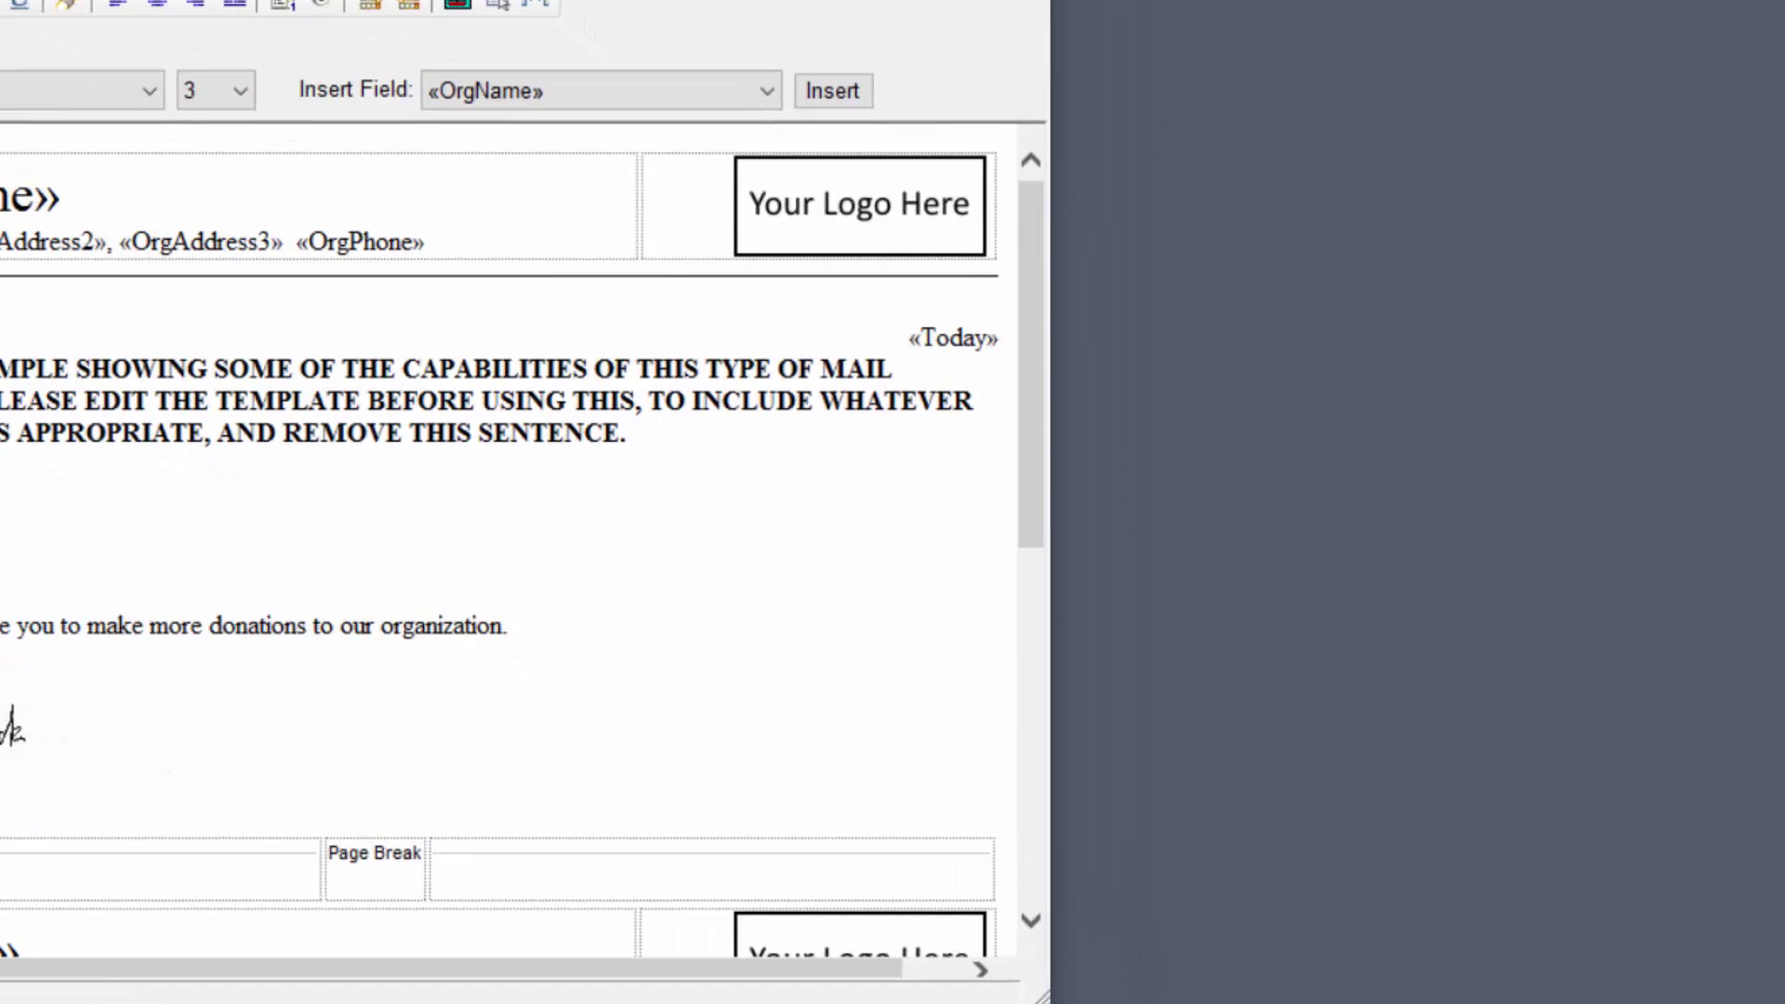
left_click(1134, 27)
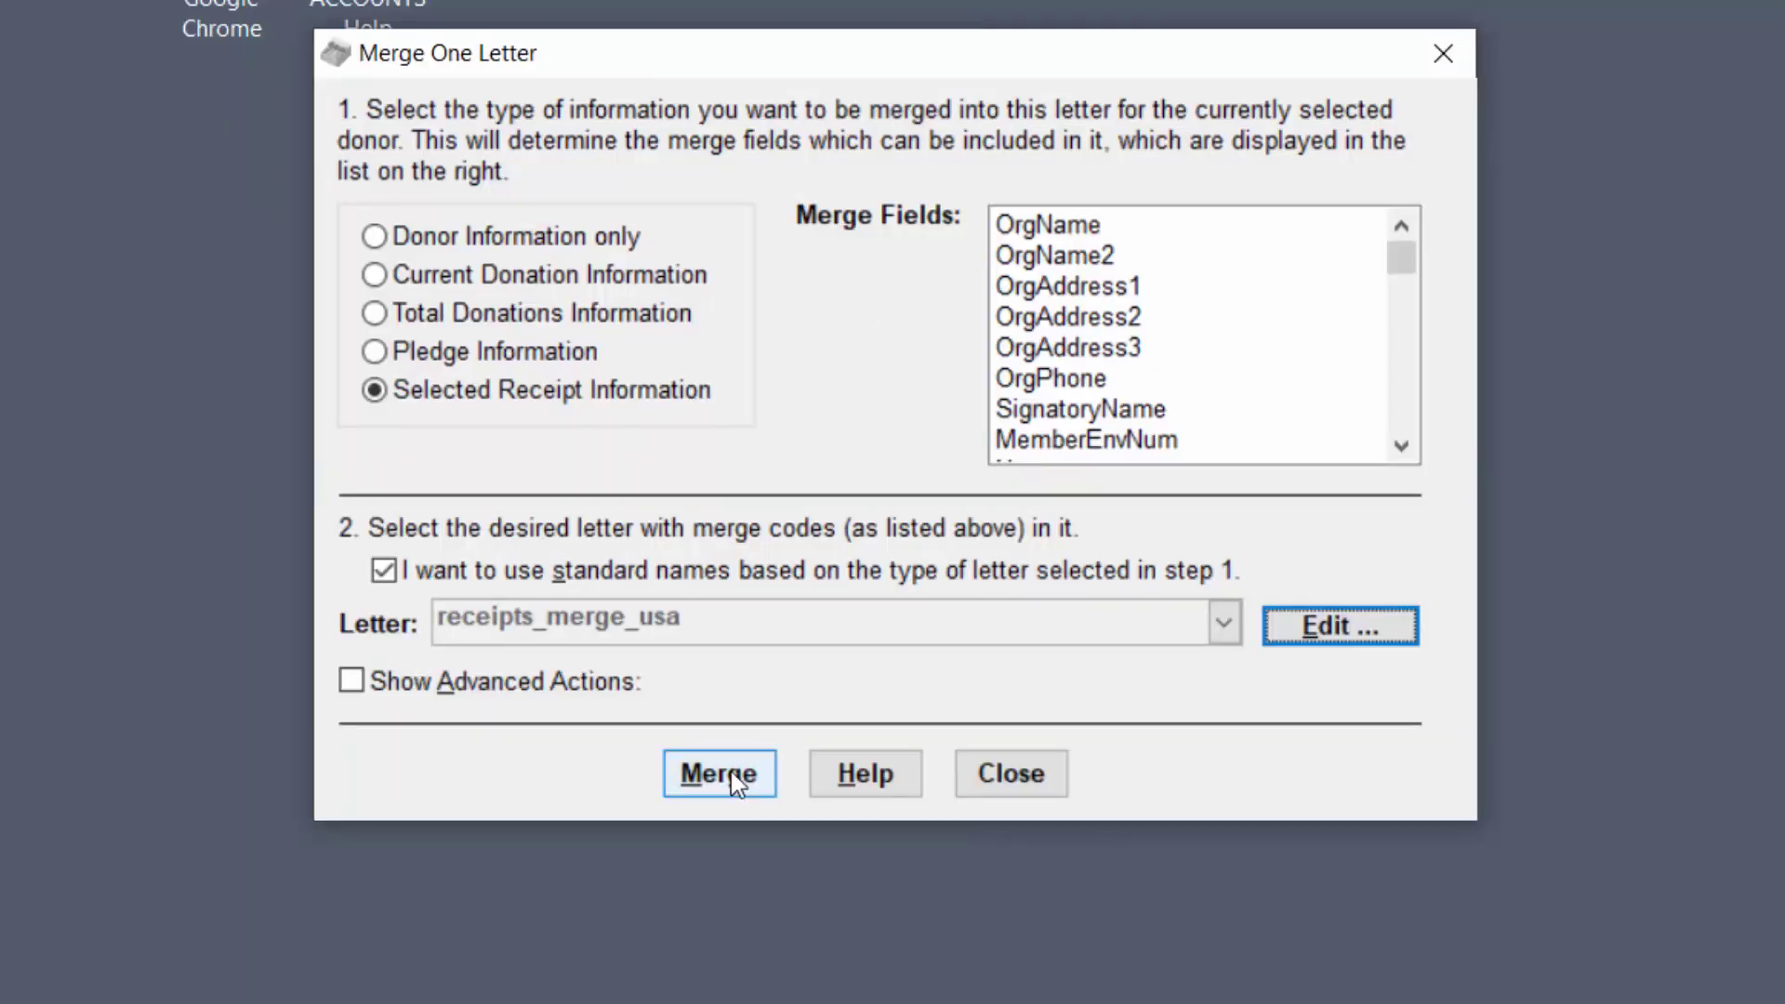
left_click(736, 783)
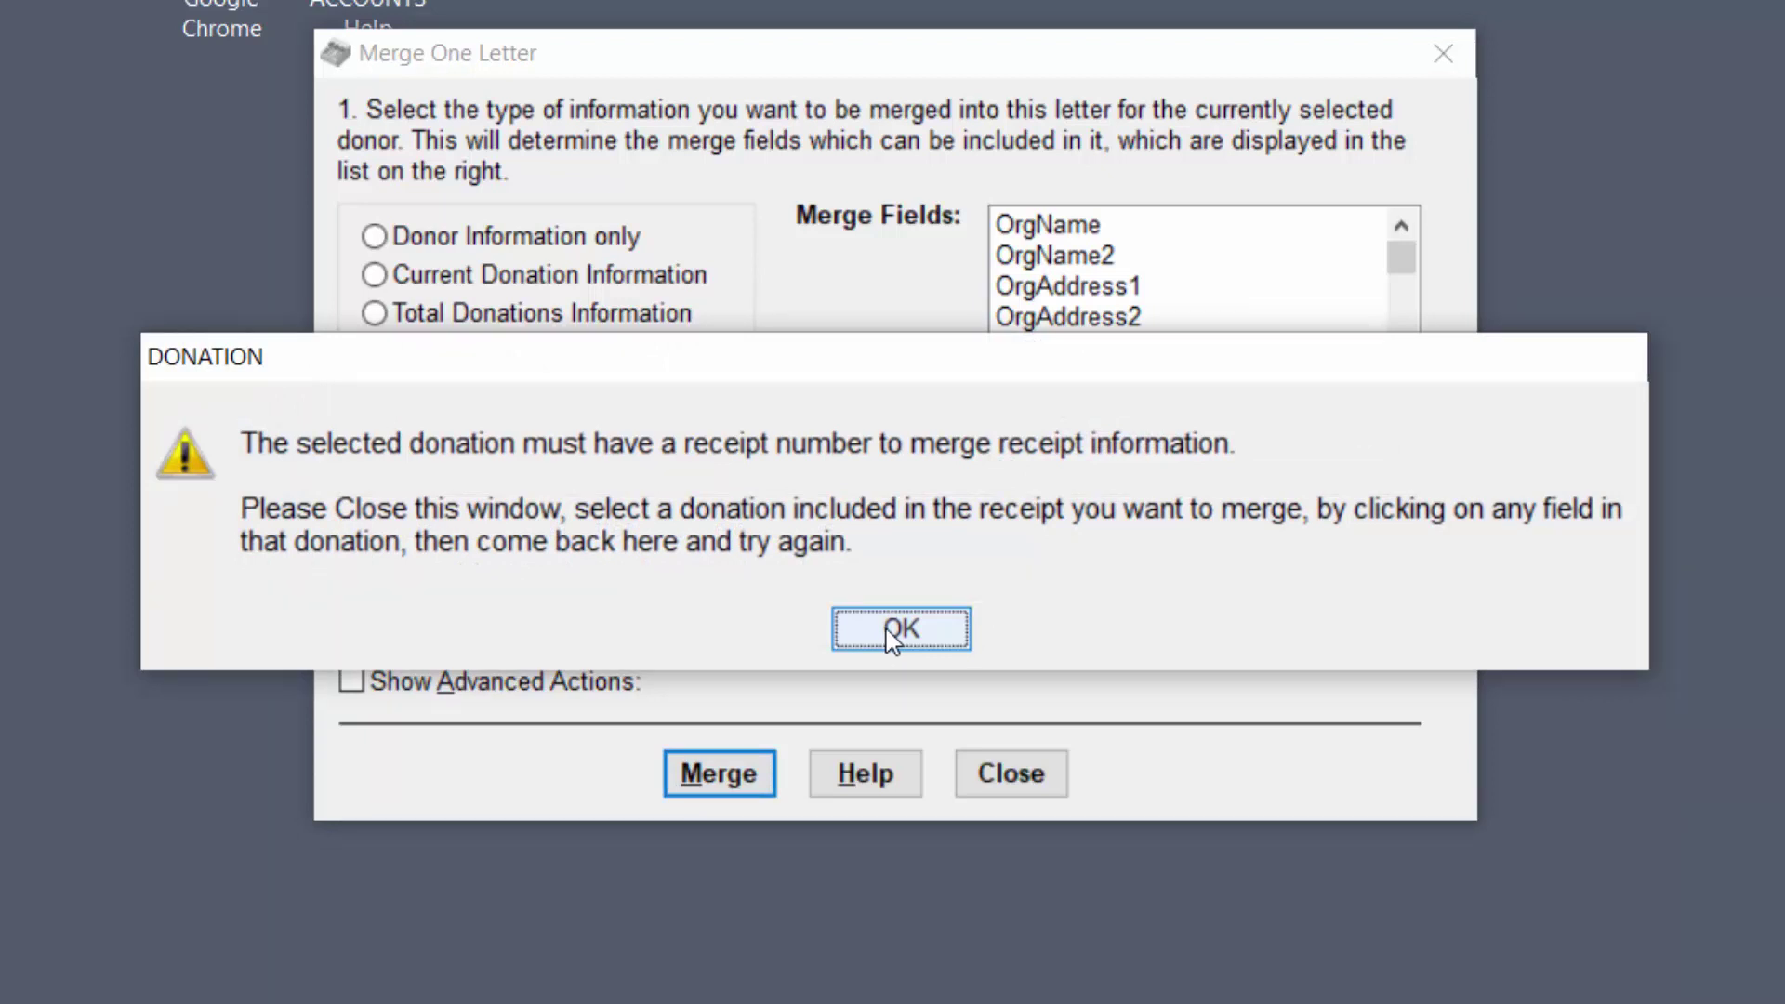
left_click(893, 634)
left_click(997, 779)
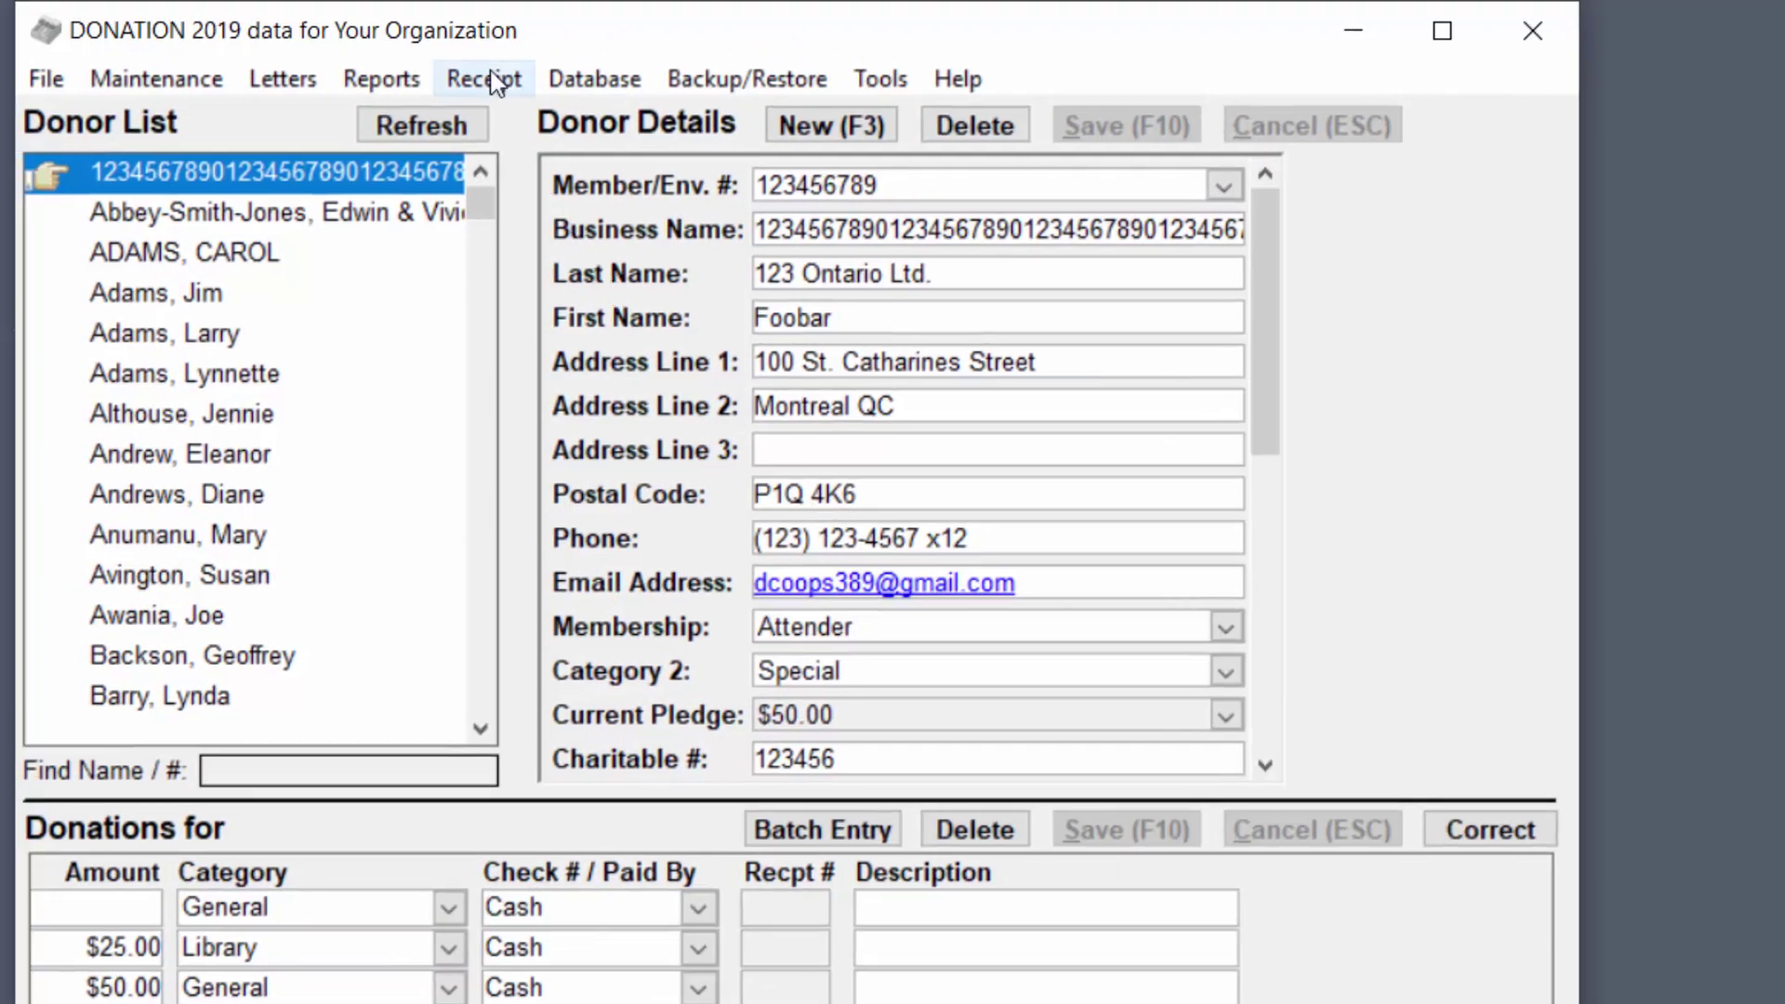
left_click(492, 82)
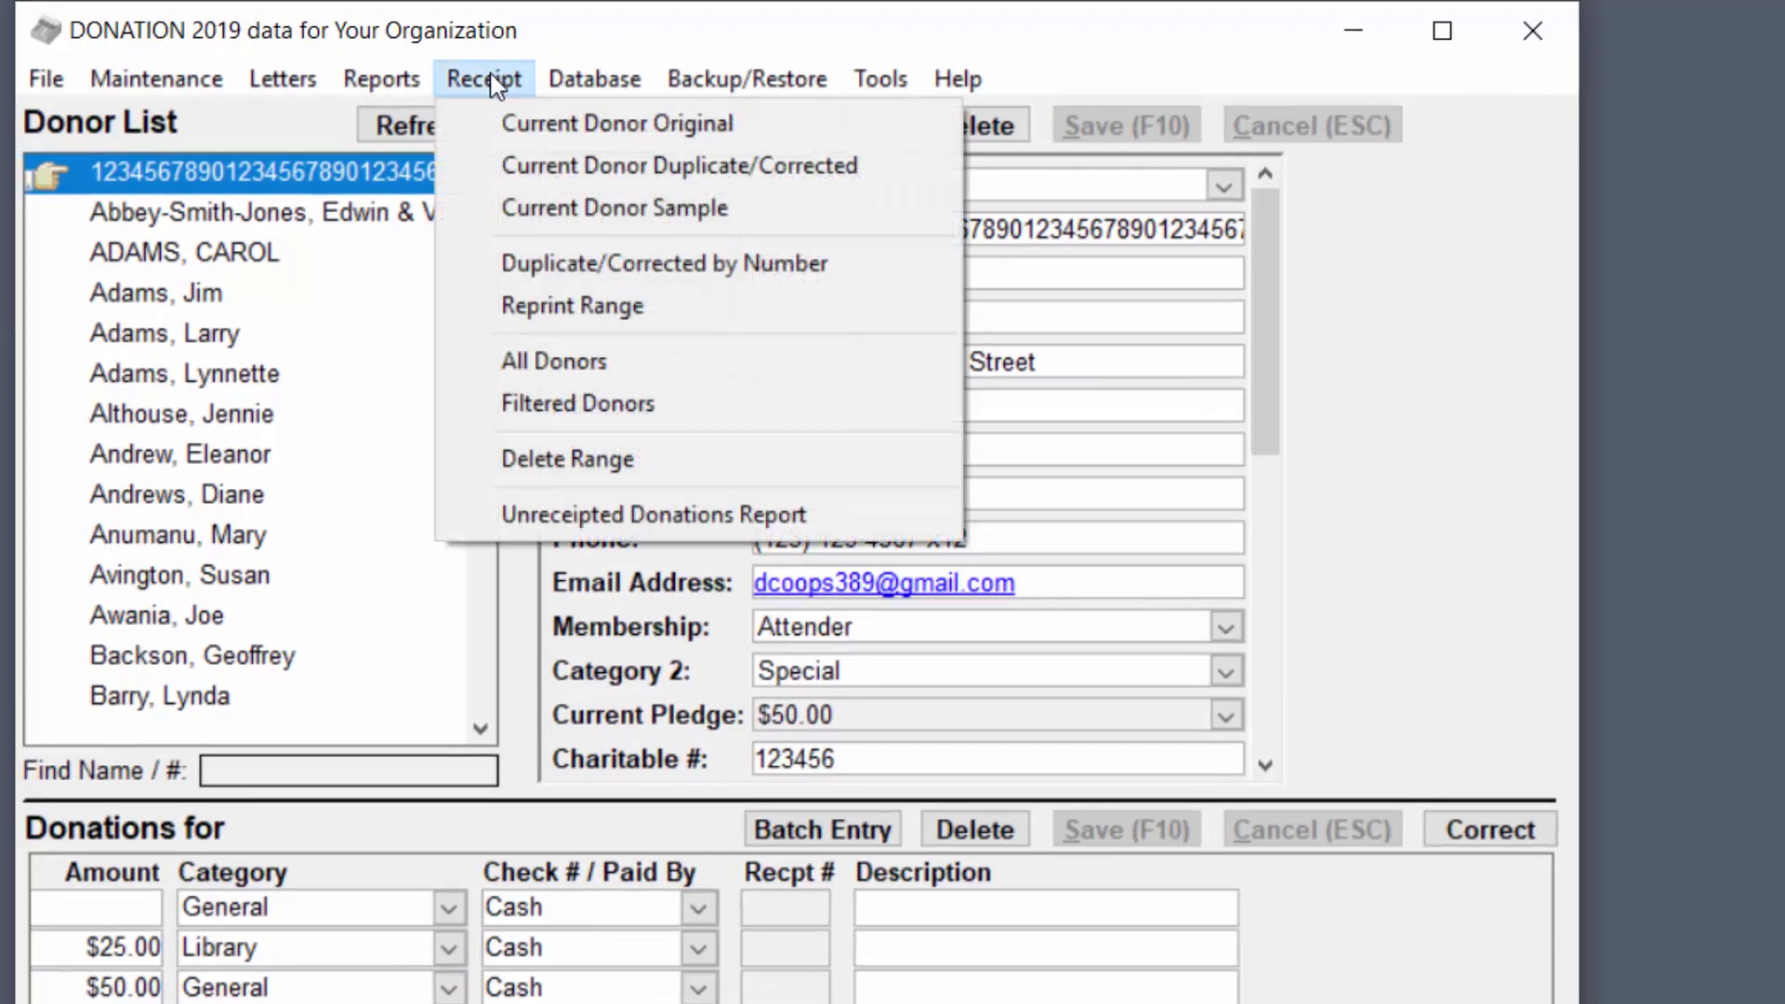
left_click(586, 214)
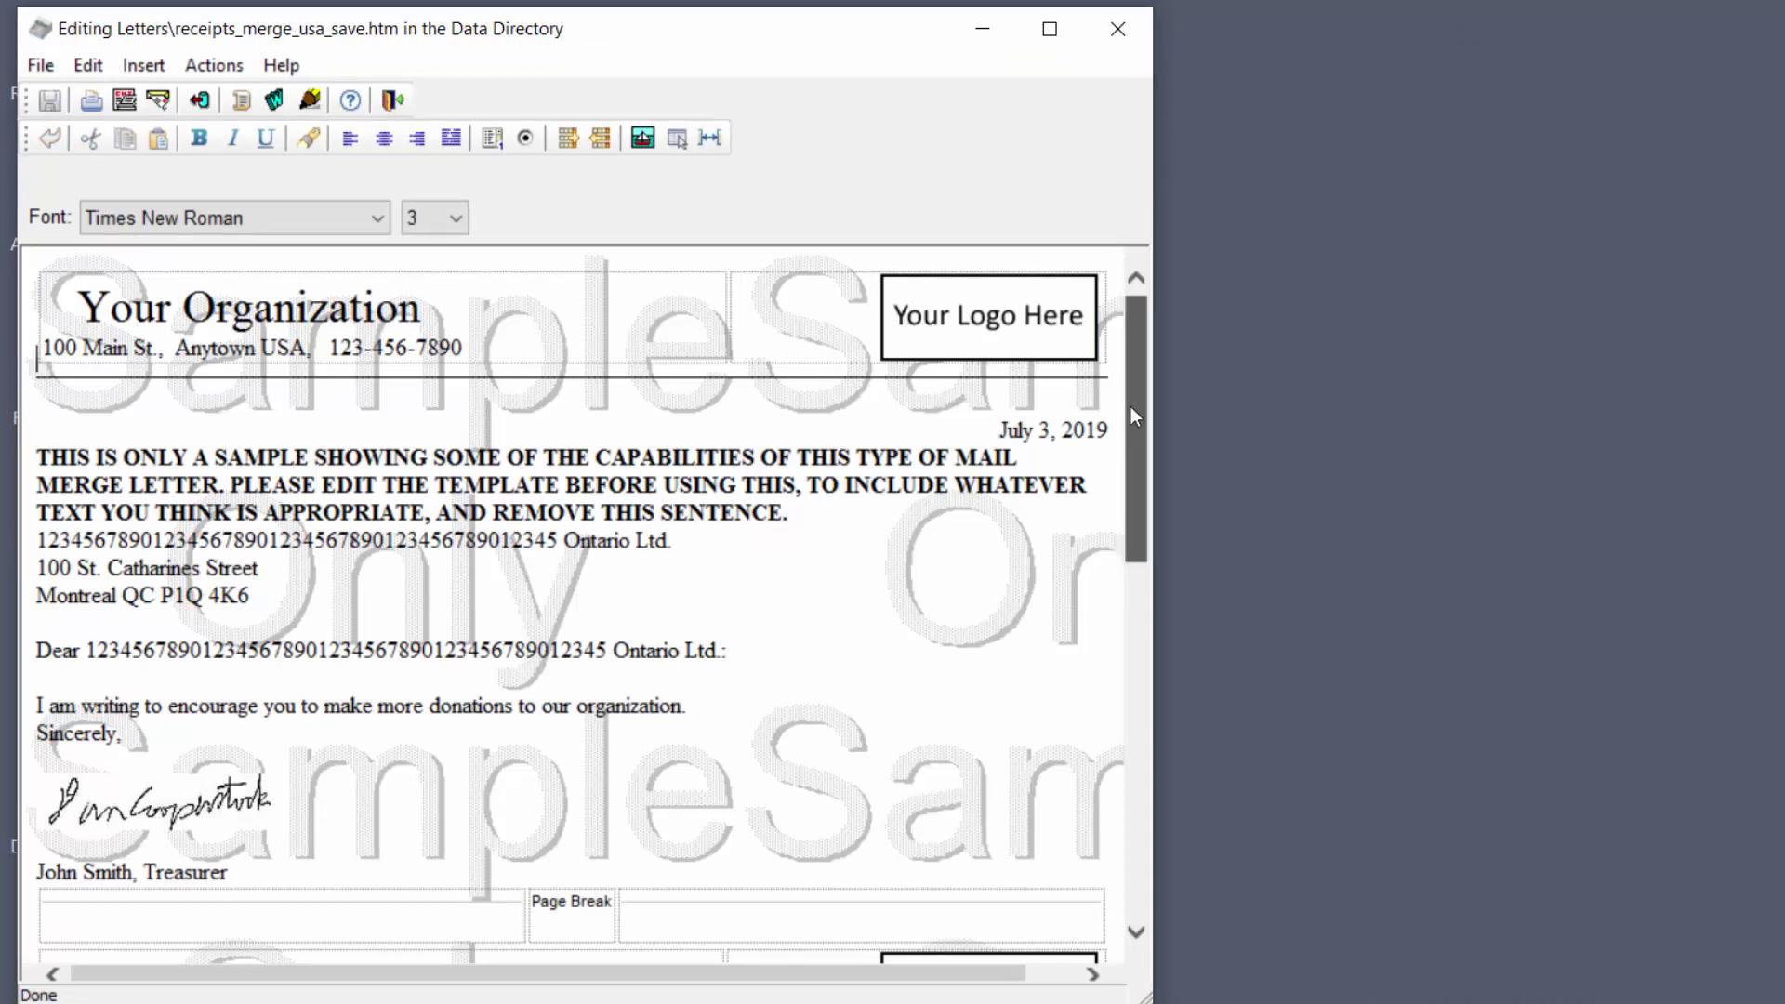
left_click_drag(1131, 405, 1115, 347)
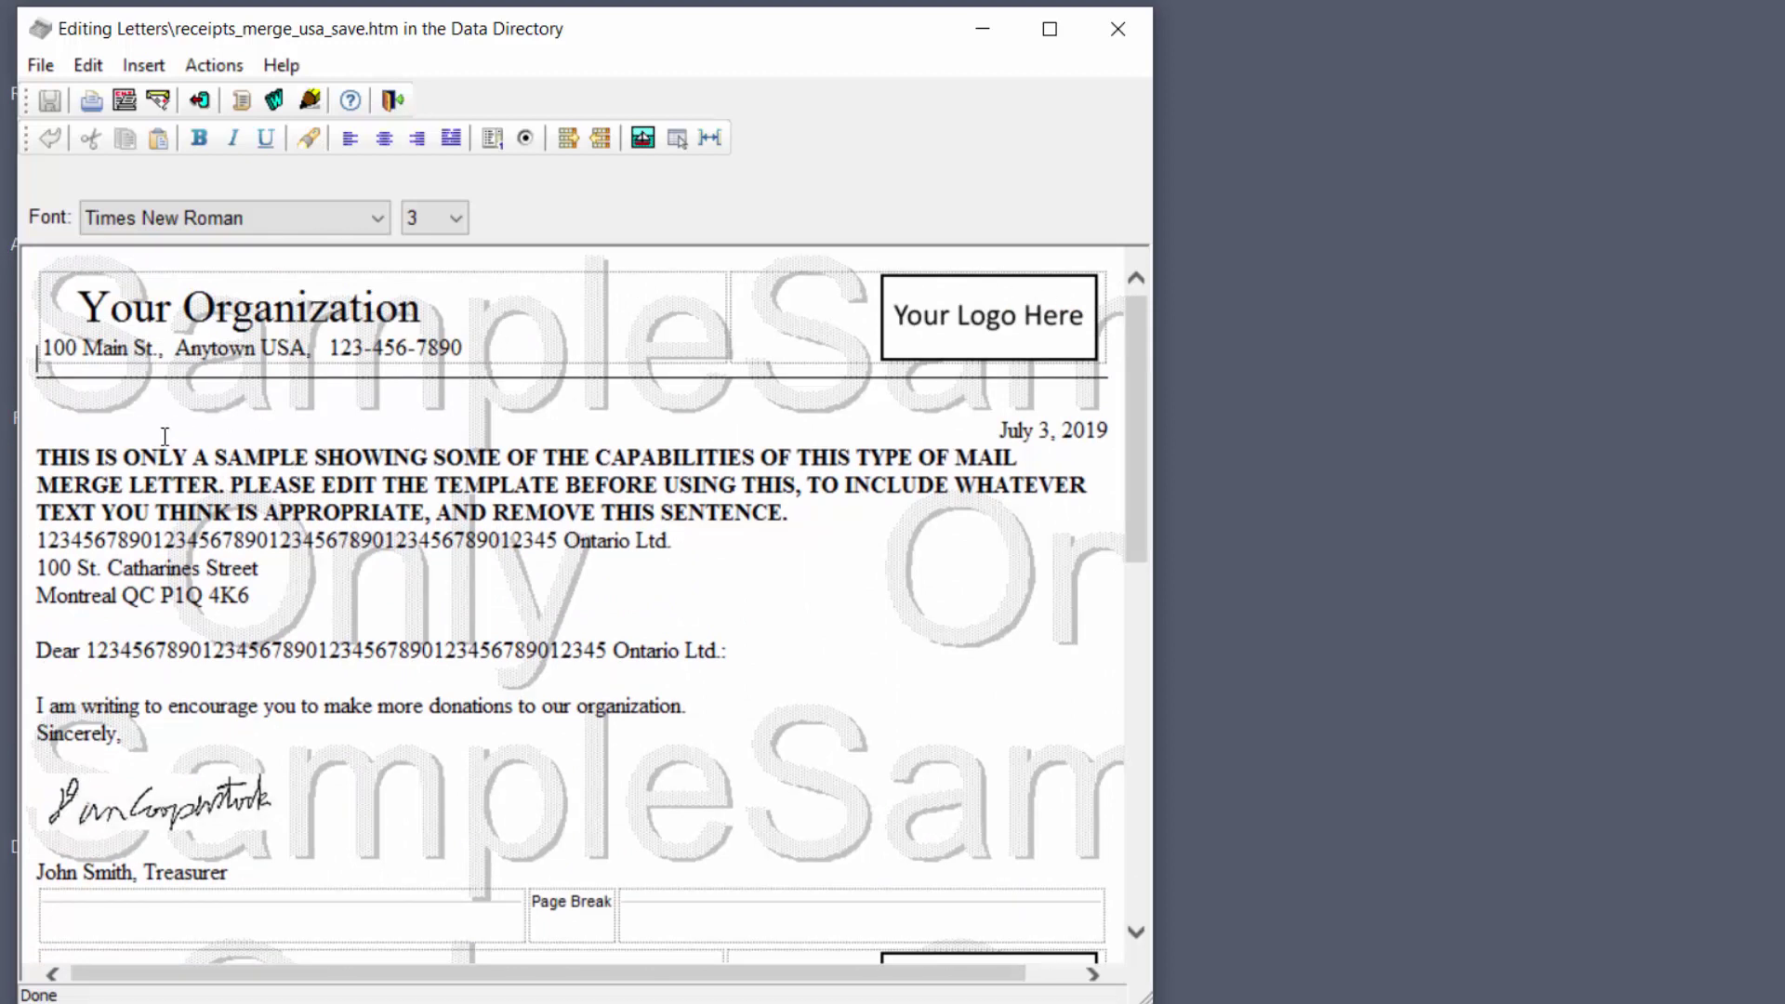
left_click_drag(39, 443, 796, 512)
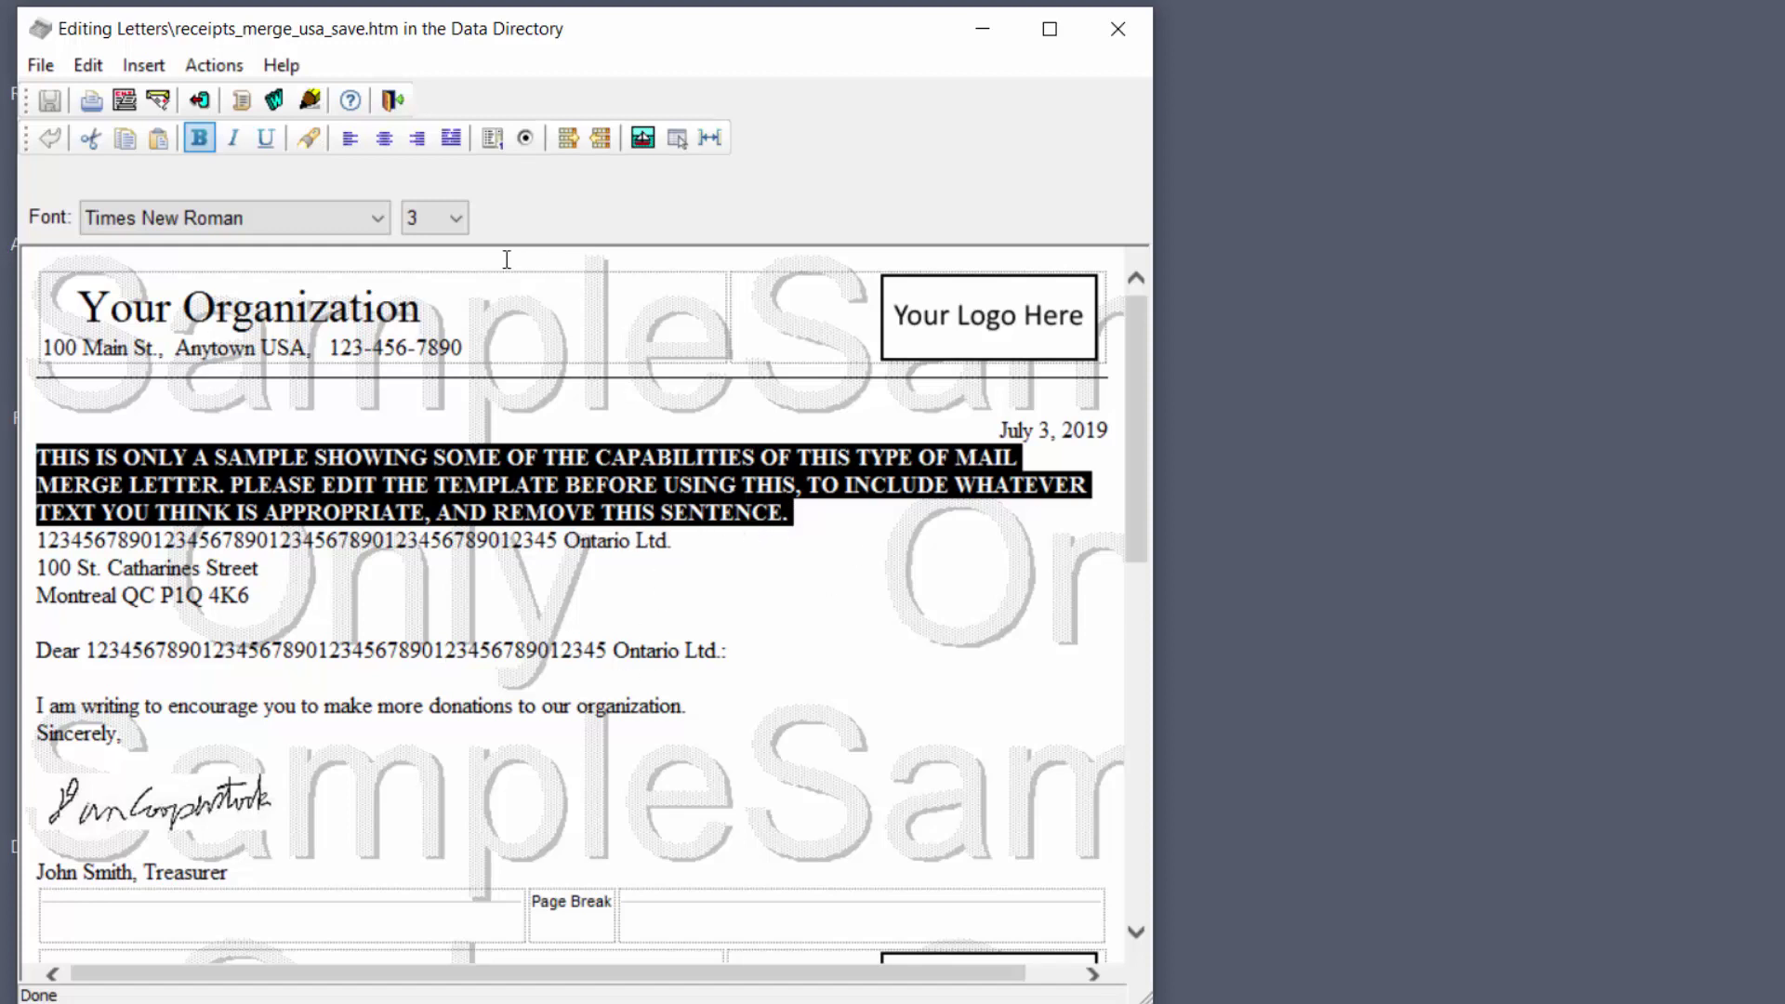
left_click(1119, 28)
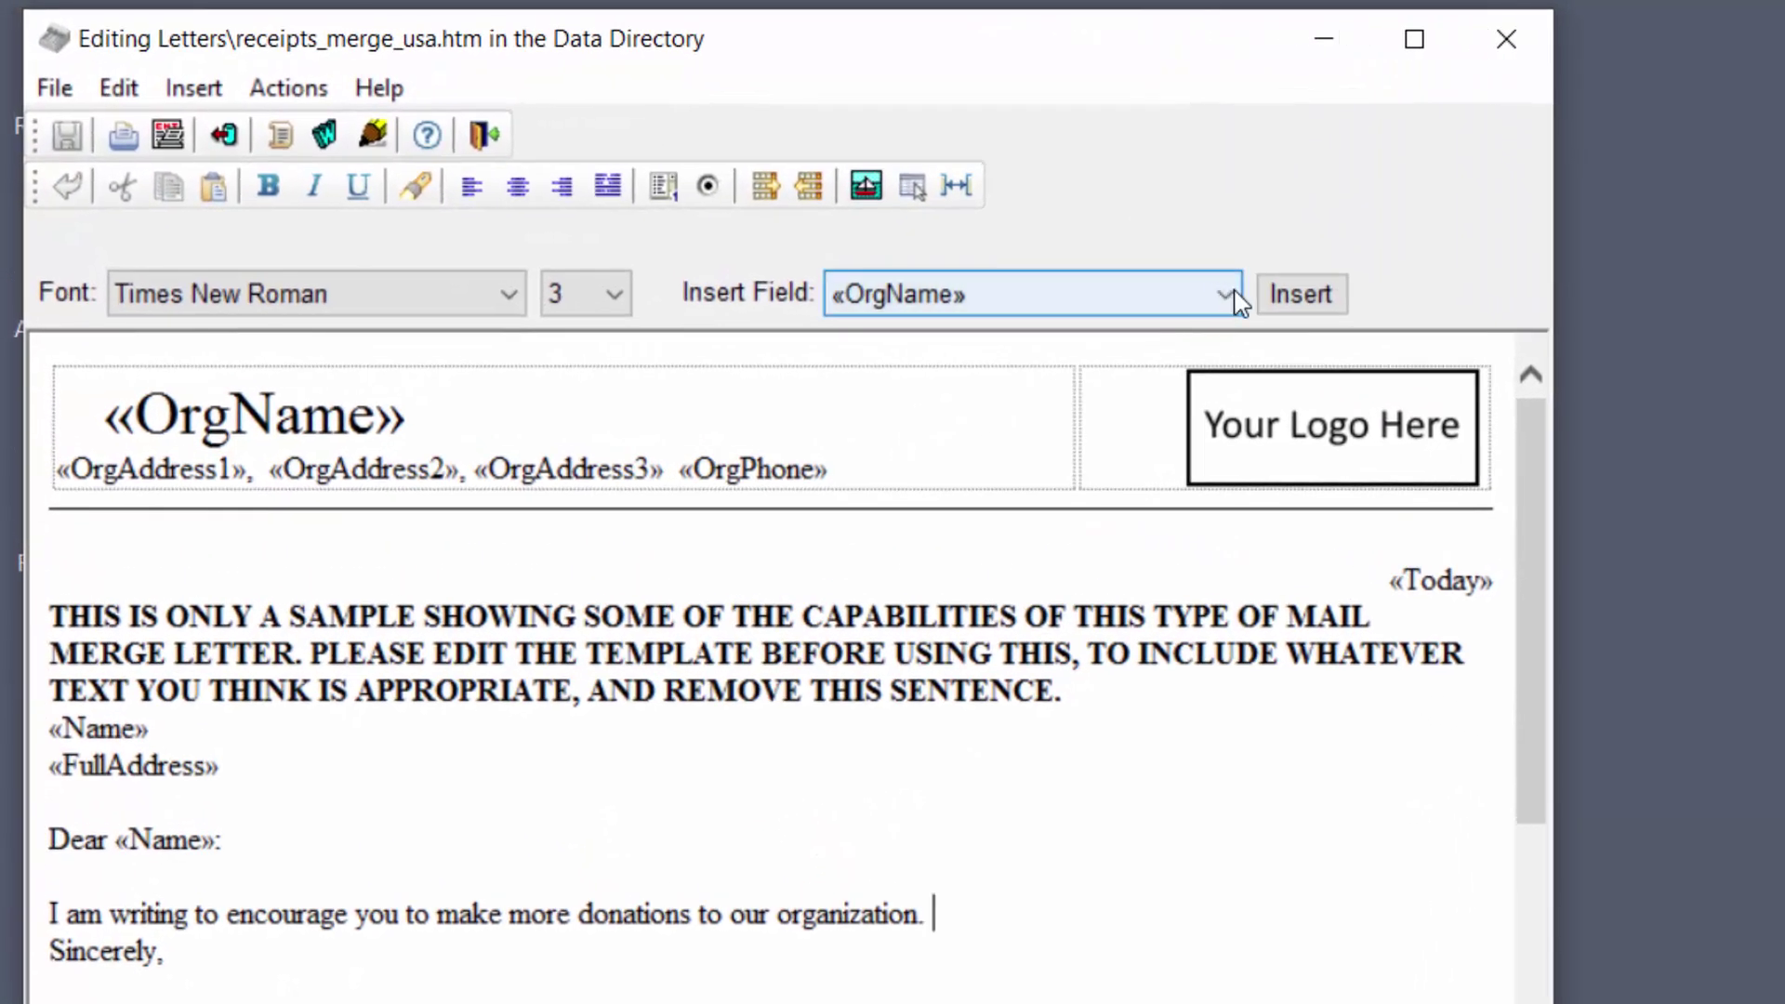
Choose «EligibleAmount» from the merge field list and insert it into the receipt template
left_click(1032, 249)
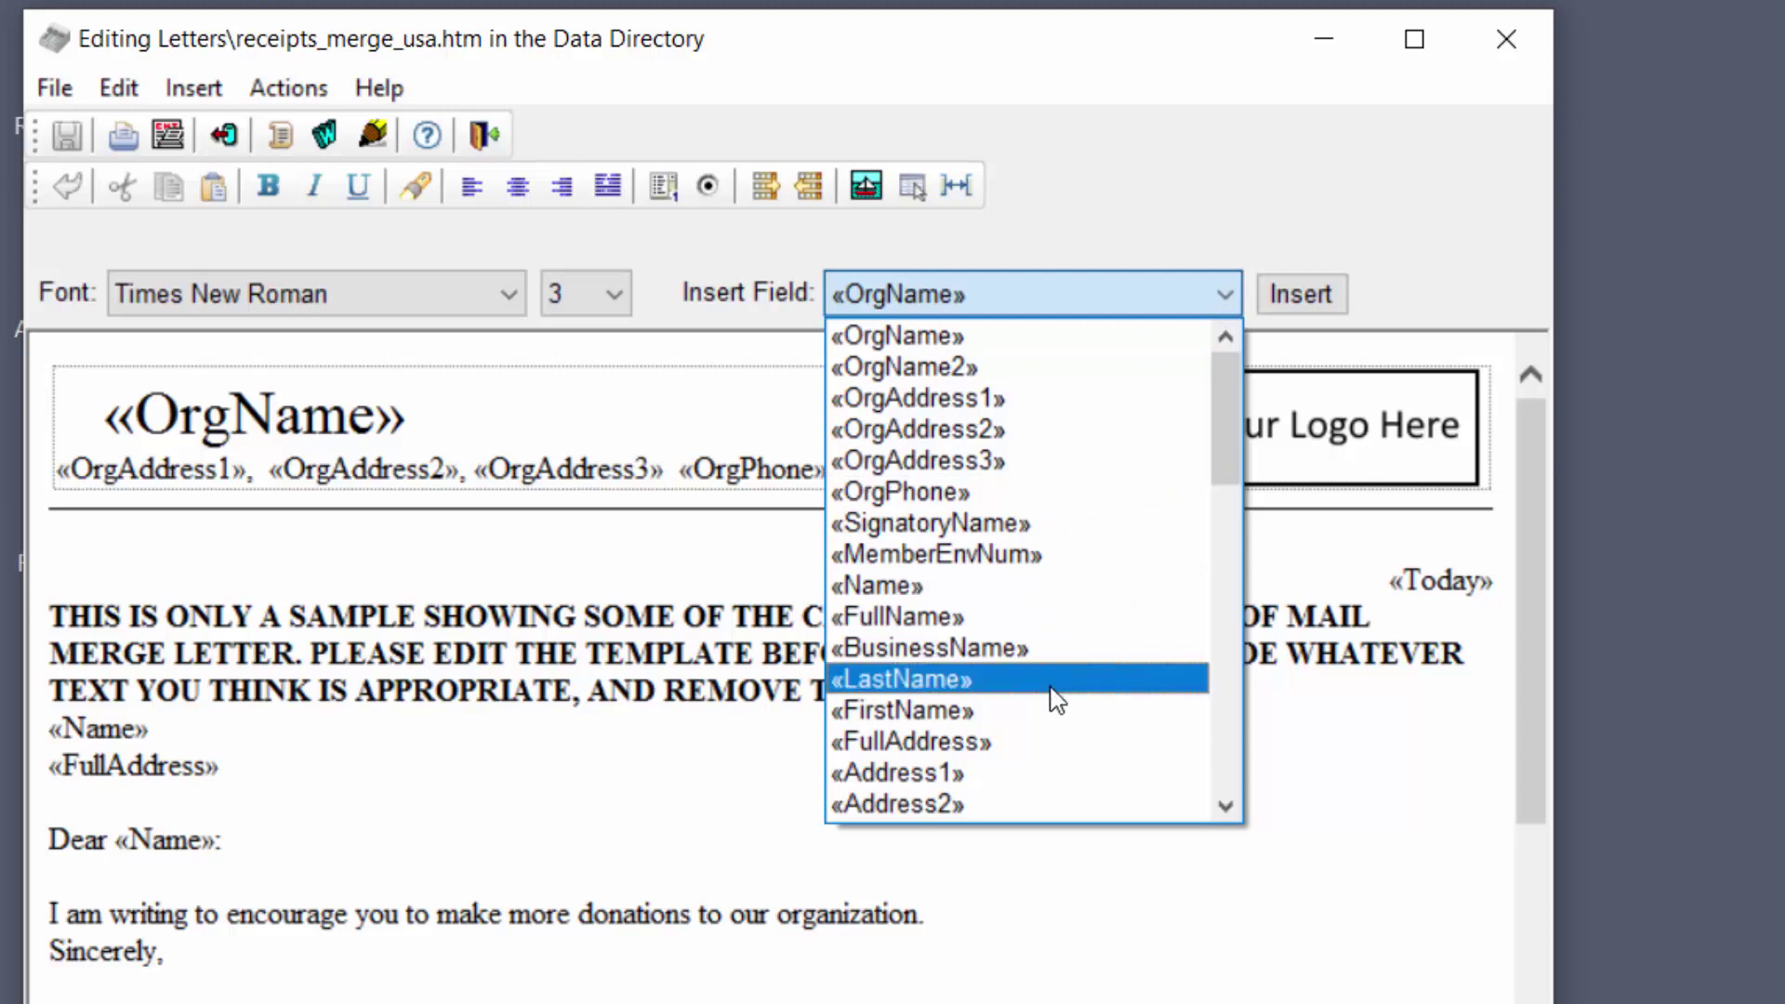
scroll(1028, 629, "down", 6)
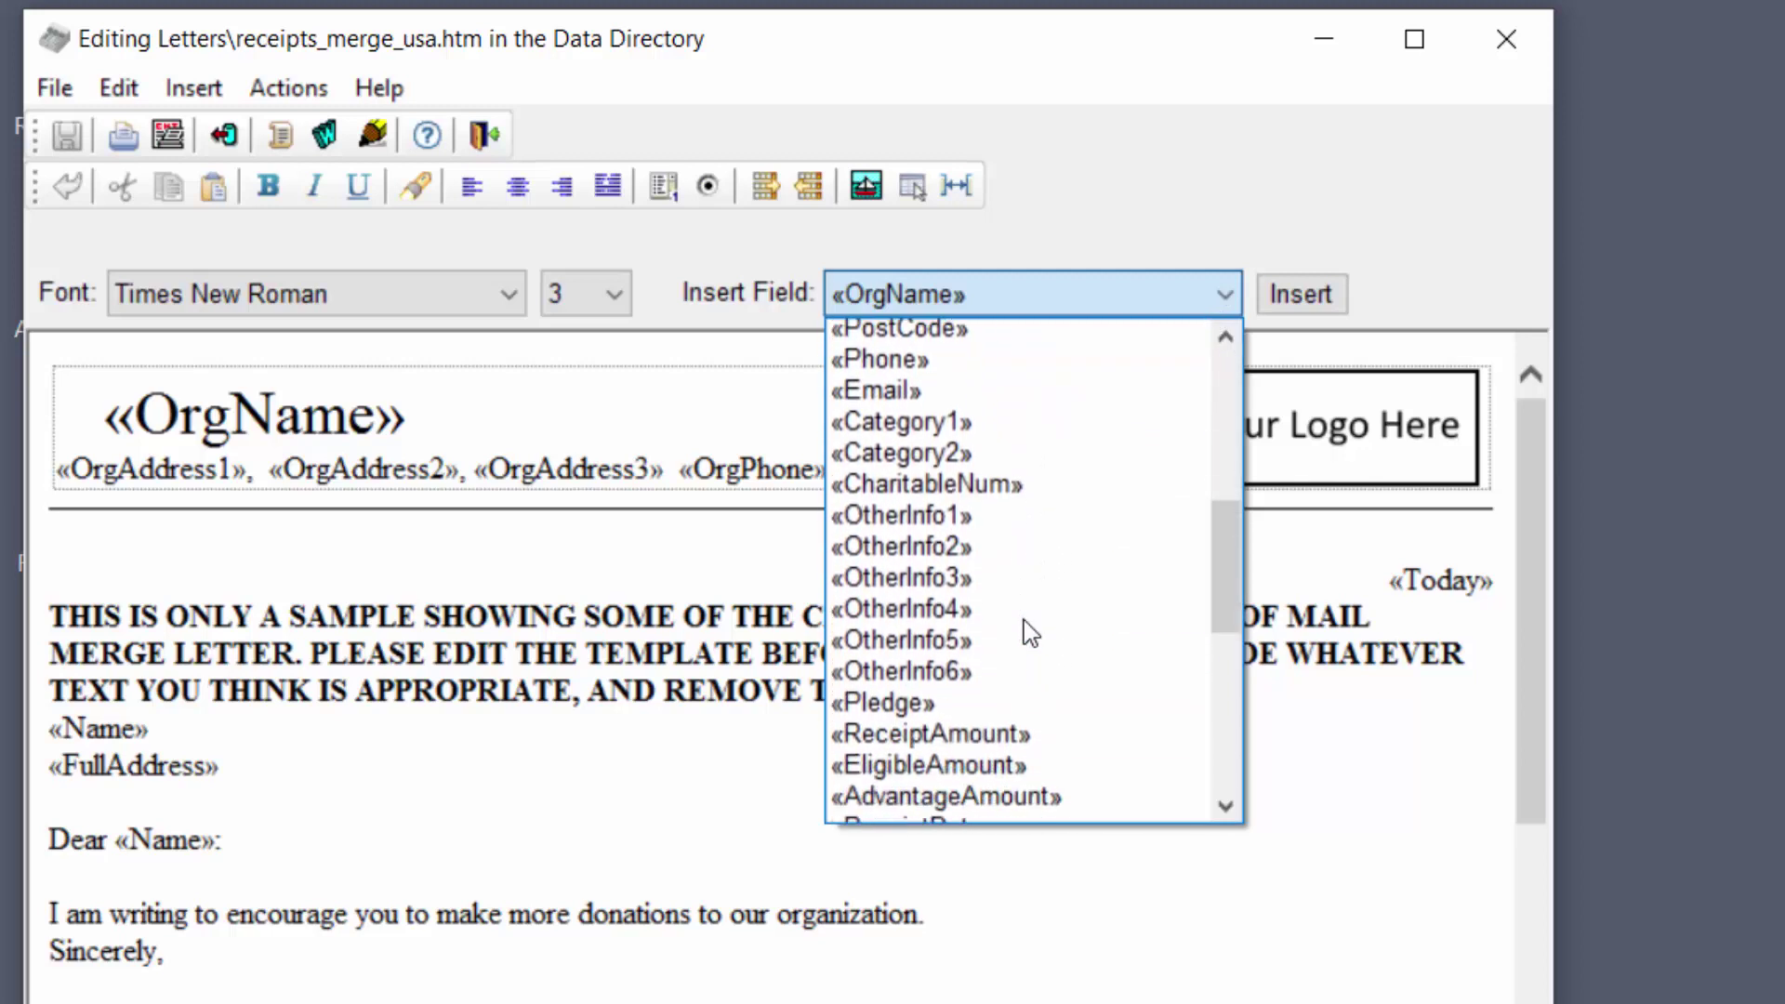
scroll(1030, 634, "down", 5)
scroll(978, 444, "up", 1)
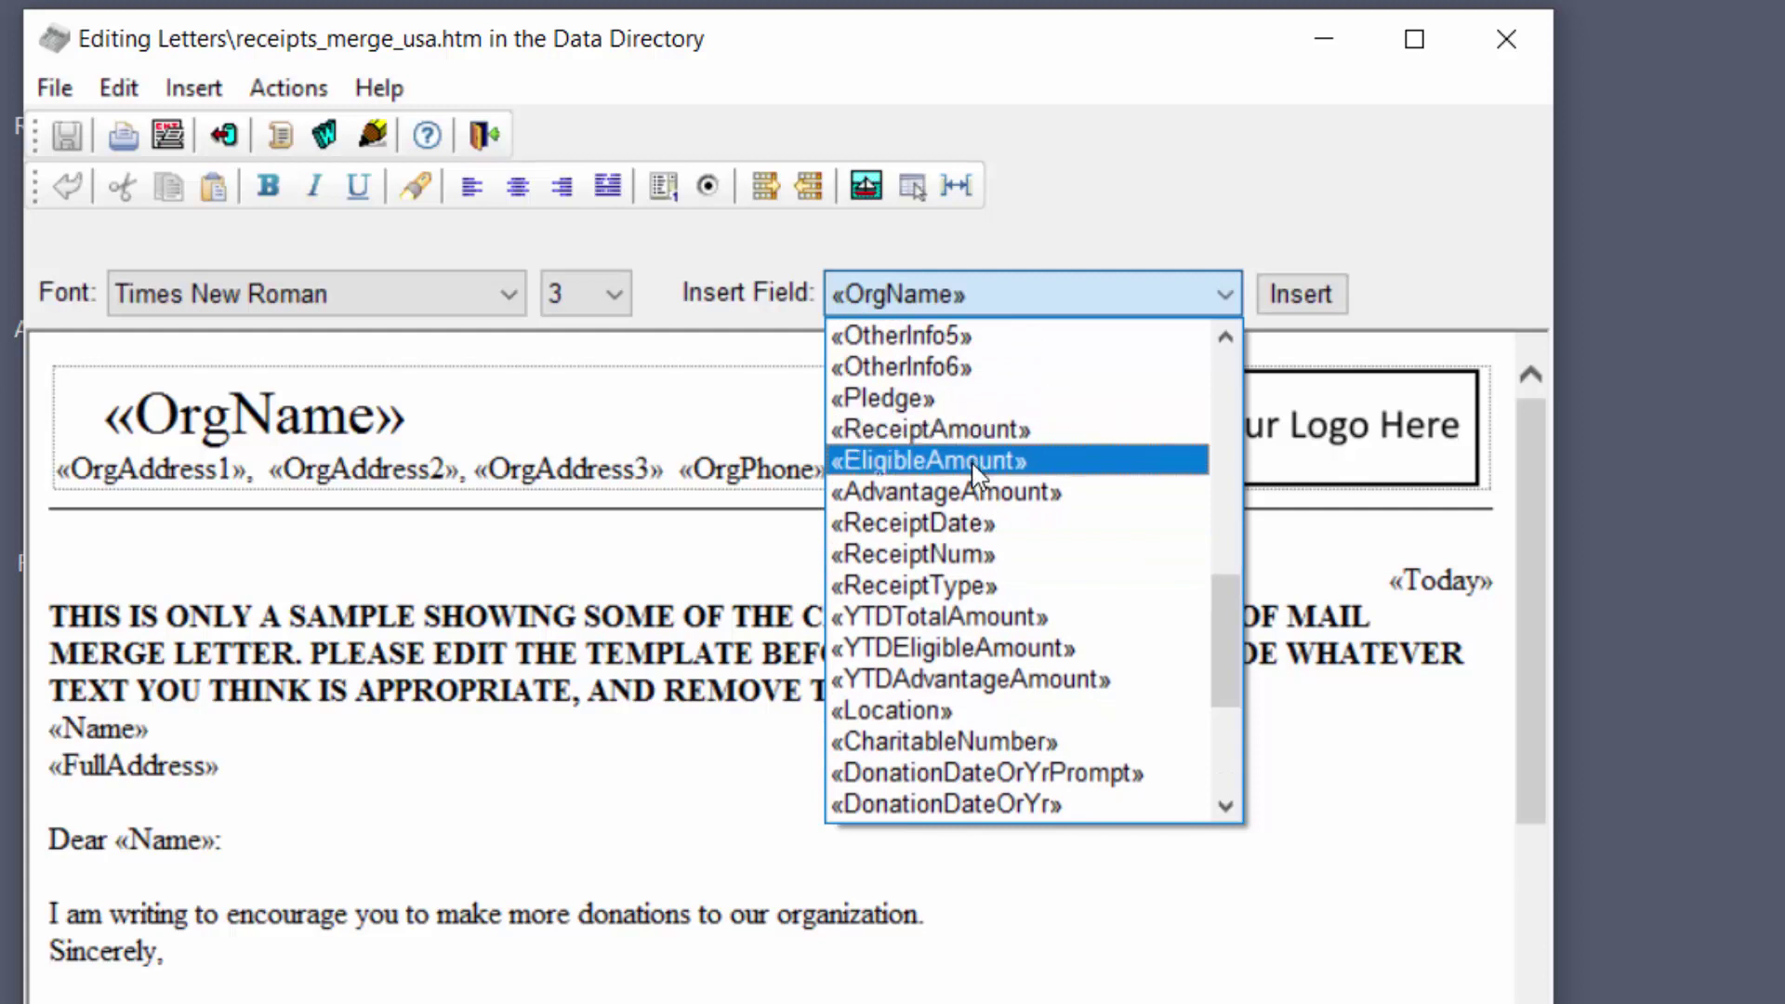
left_click(973, 474)
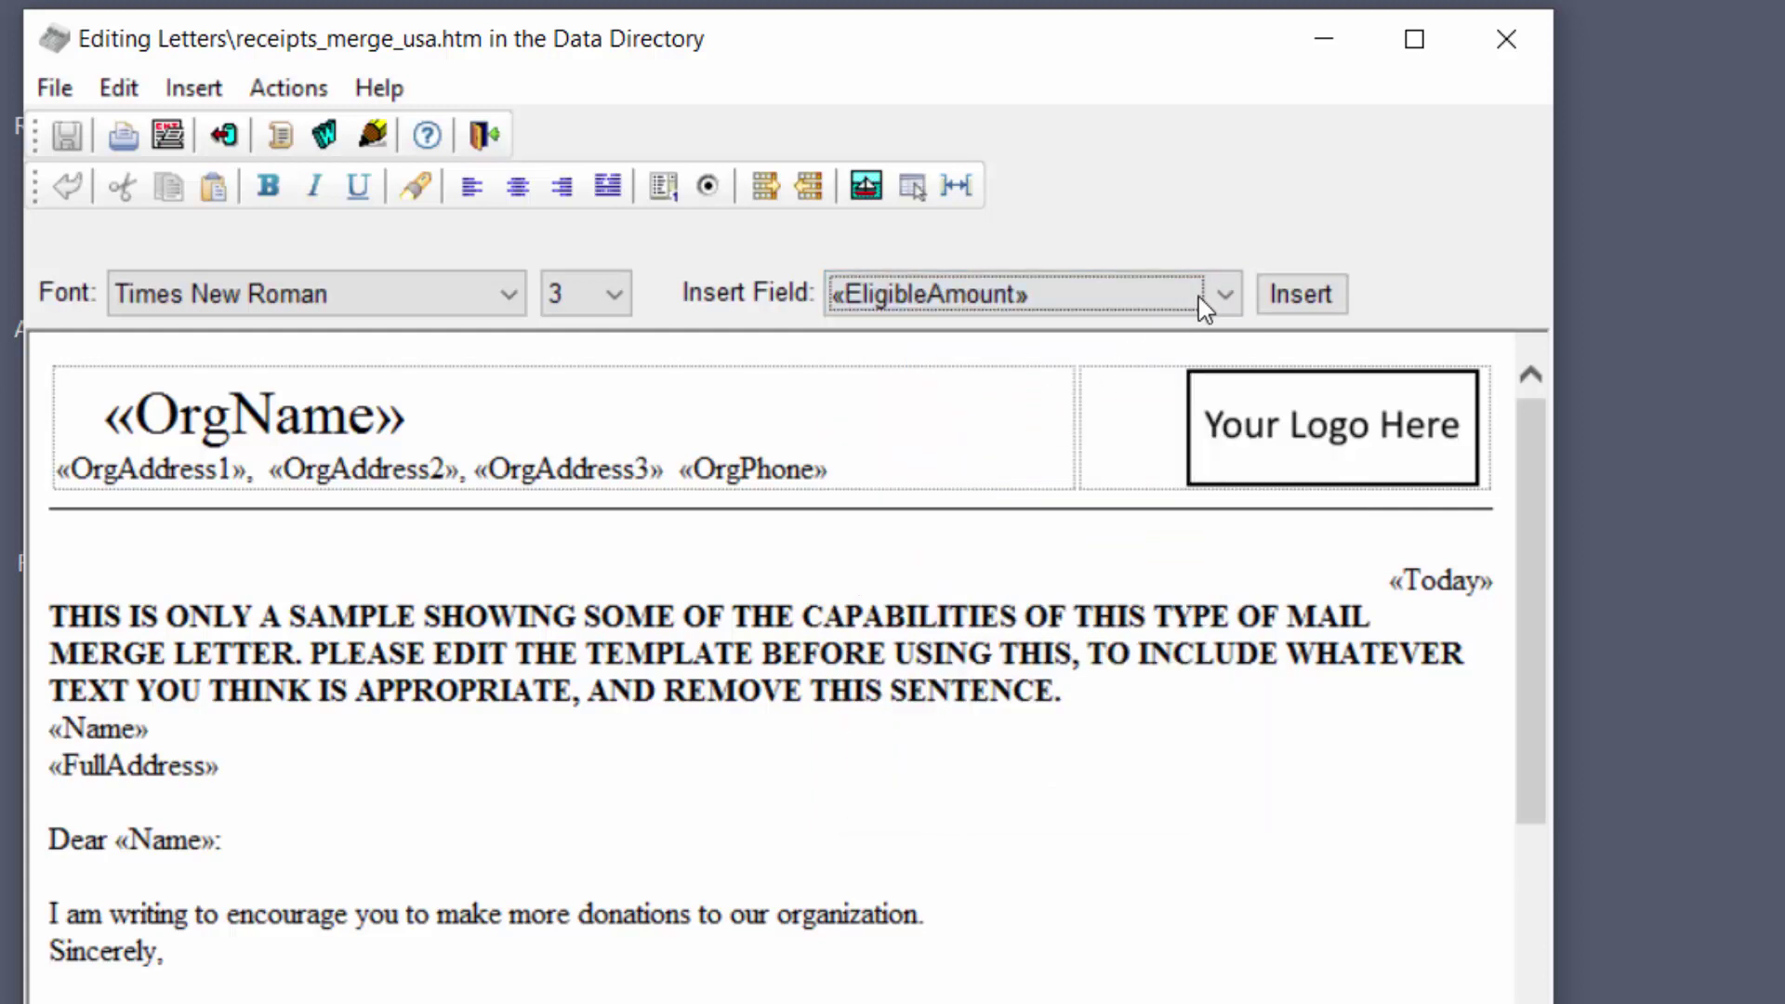
left_click(1290, 296)
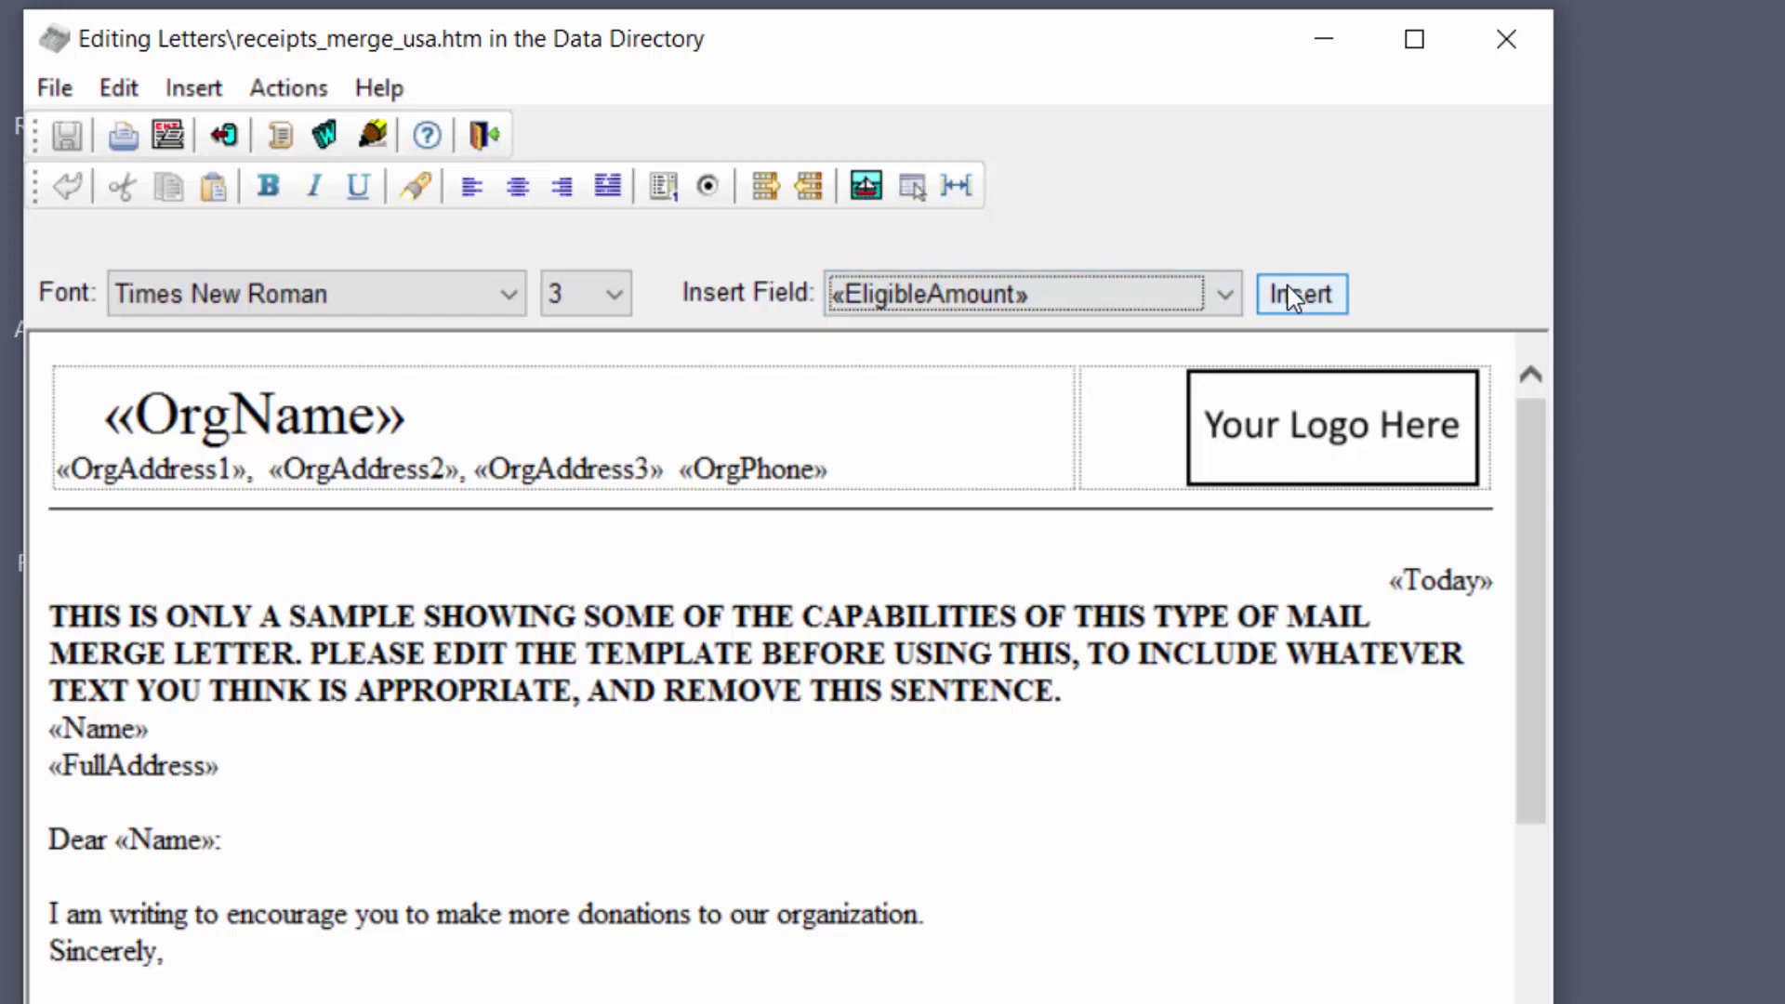